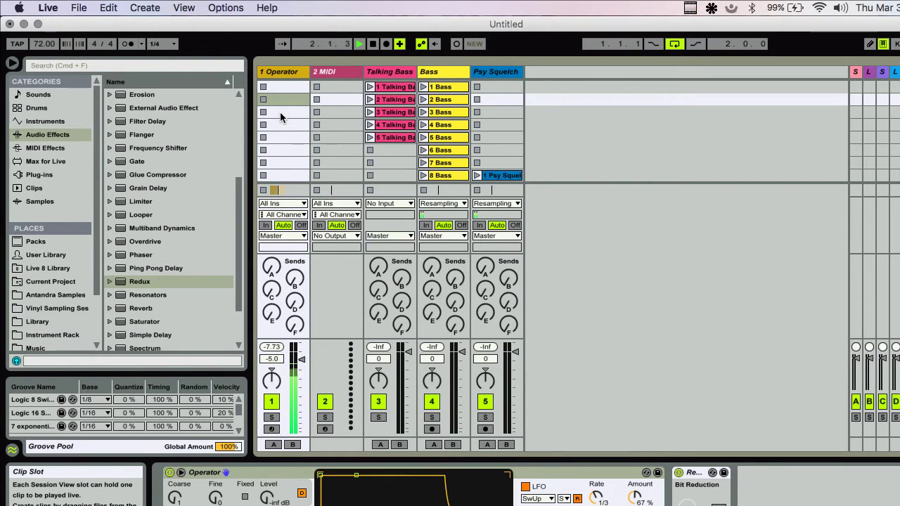
- Stop playback and load an Operator instrument onto the empty 2 MIDI track
{"action": "key", "text": "space"}
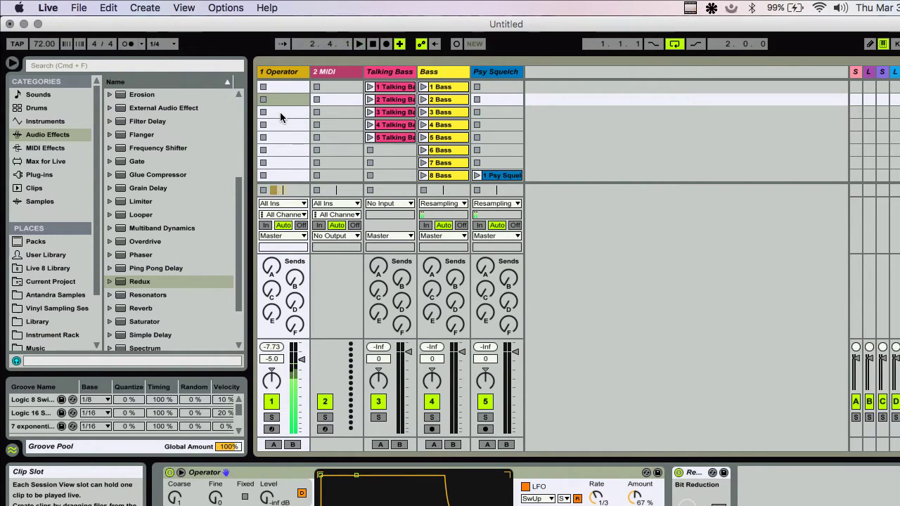
{"action": "left_click", "coordinate": [41, 175]}
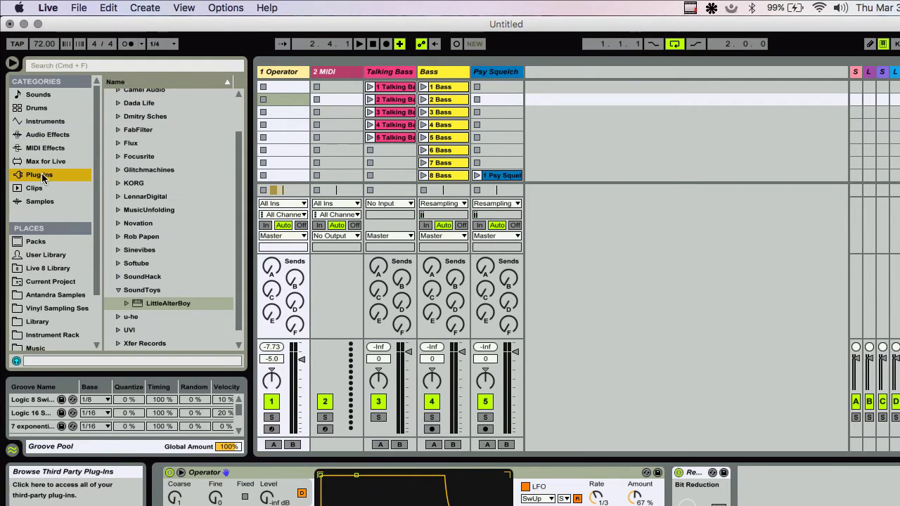
{"action": "left_click", "coordinate": [42, 134]}
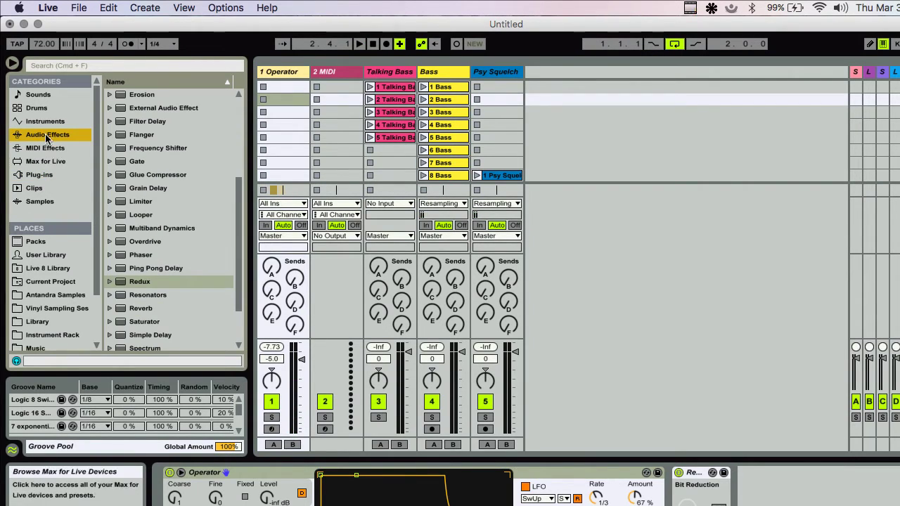
{"action": "left_click", "coordinate": [45, 121]}
{"action": "left_click_drag", "start_coordinate": [139, 189], "coordinate": [338, 107]}
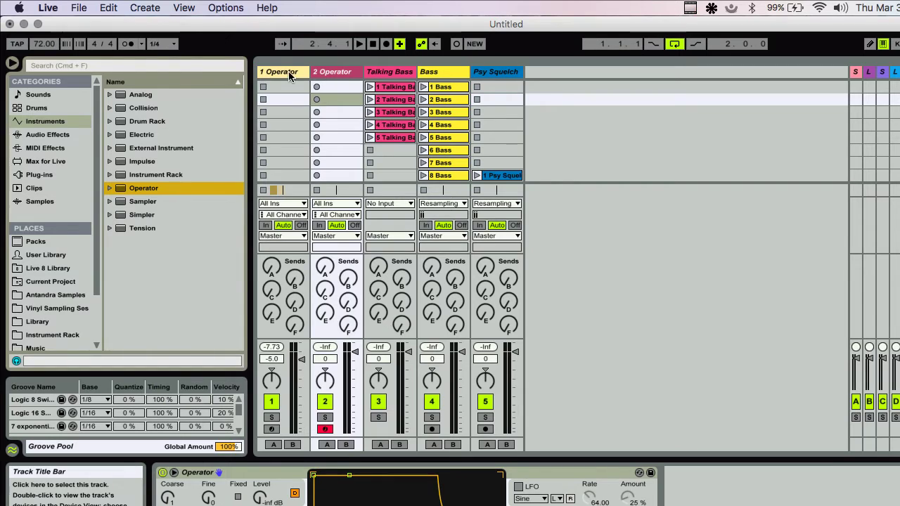
- Copy the two-bar MIDI clip from track 1 to the 2 Operator track in the Arrangement view and mute track 1
{"action": "left_click", "coordinate": [289, 76]}
{"action": "key", "text": "Tab"}
{"action": "left_click", "coordinate": [311, 118]}
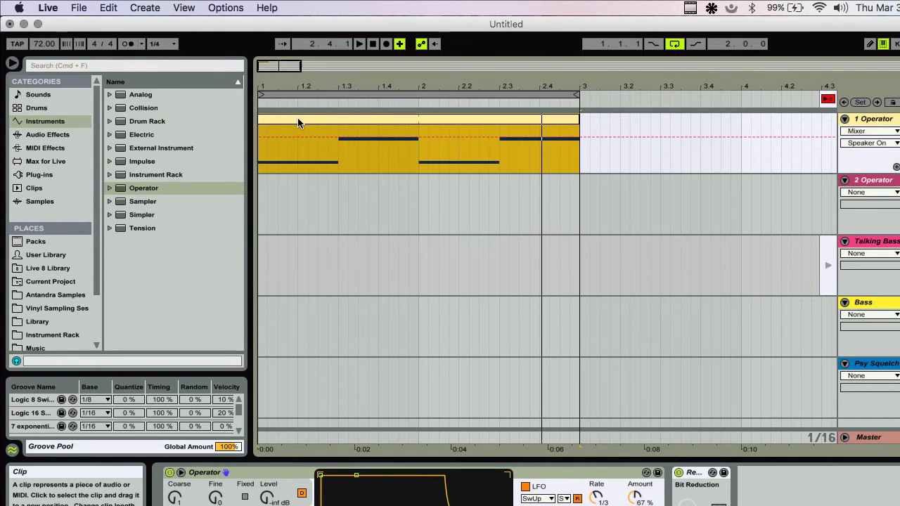
{"action": "left_click_drag", "start_coordinate": [298, 122], "coordinate": [287, 195]}
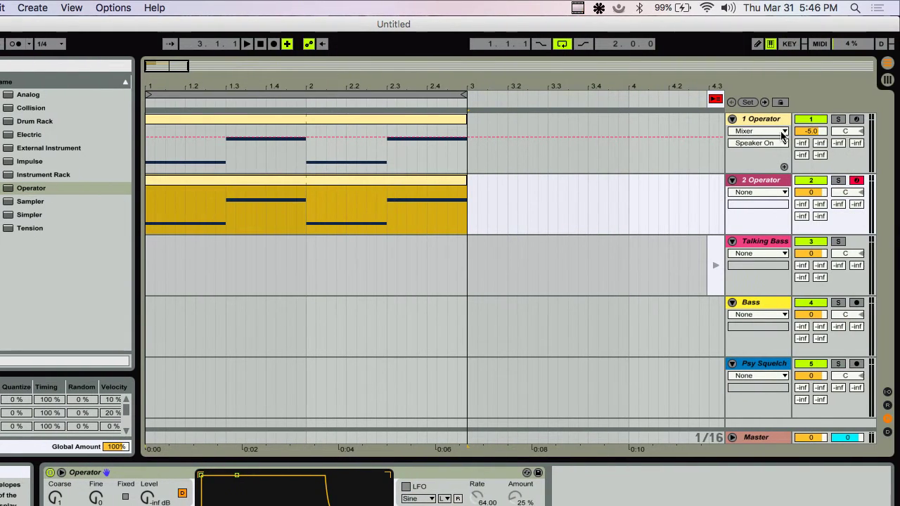
{"action": "left_click", "coordinate": [805, 121]}
{"action": "left_click", "coordinate": [265, 182]}
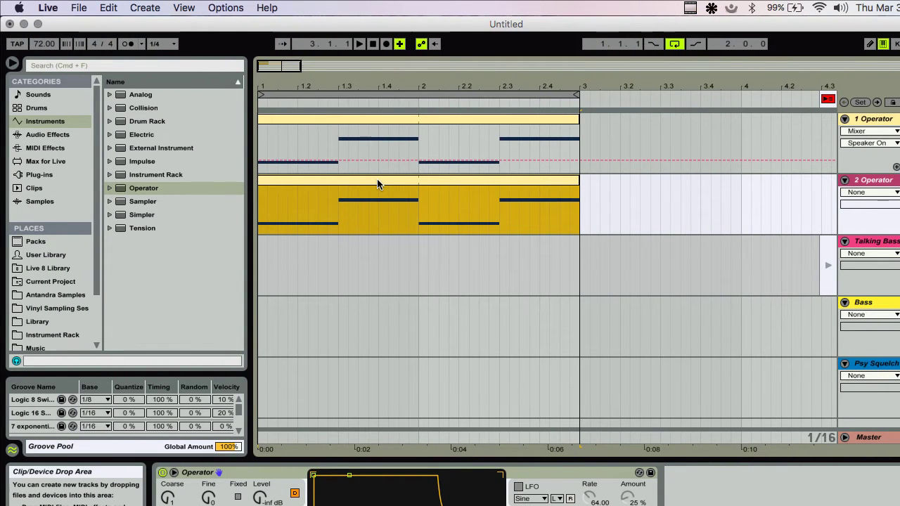
- Play the copied clip through the default Operator sound on track 2, then stop playback
{"action": "key", "text": "space"}
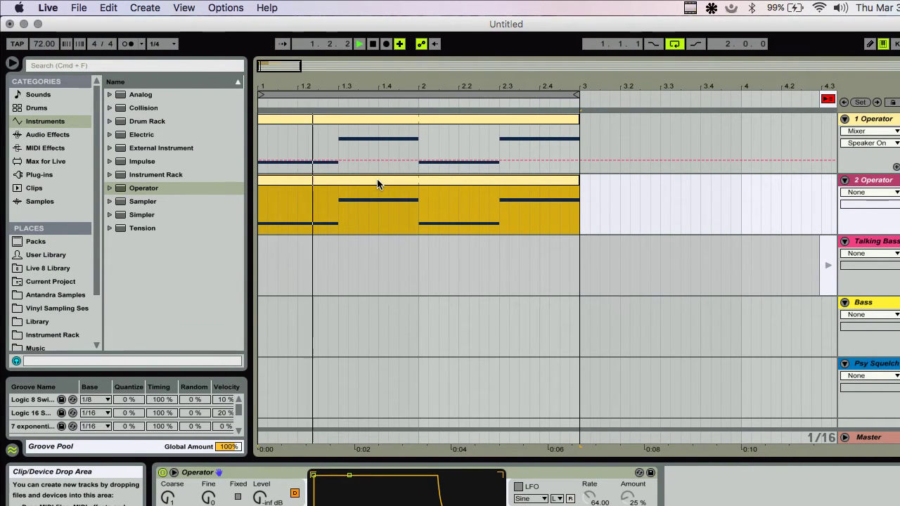
{"action": "key", "text": "space"}
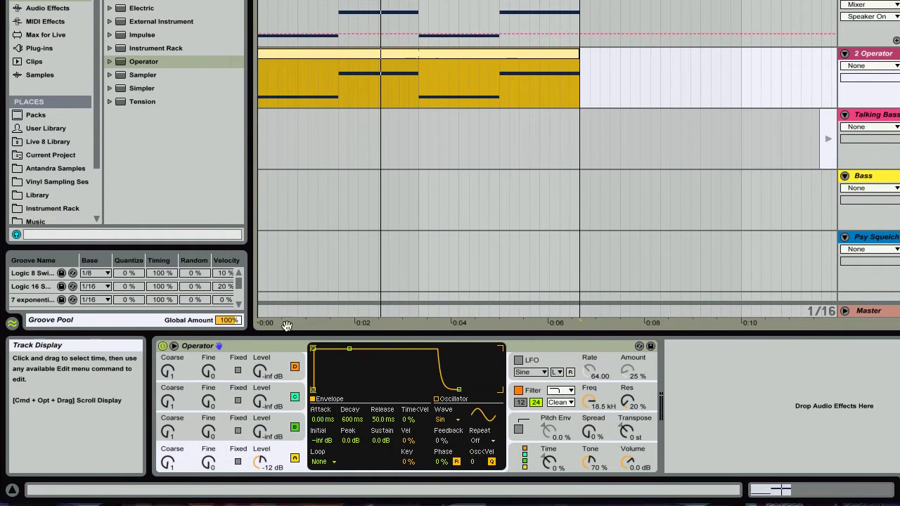
{"action": "left_click", "coordinate": [270, 346]}
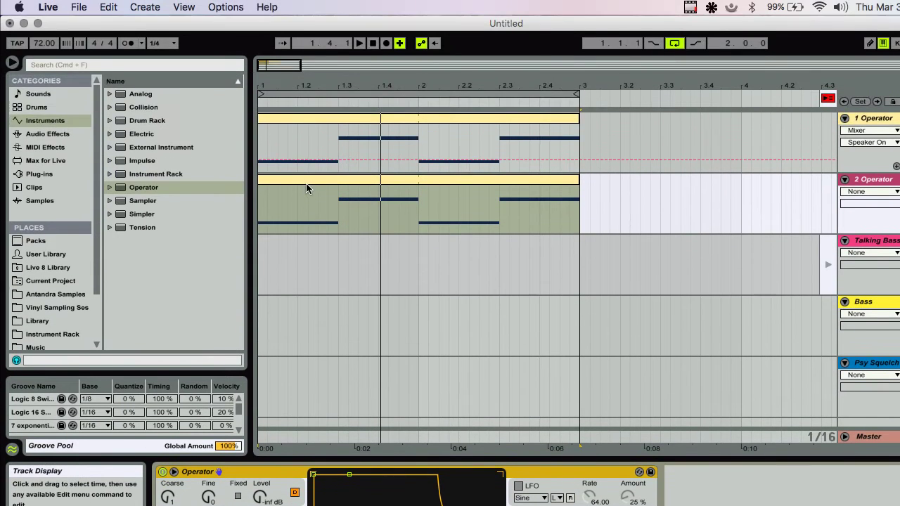
{"action": "left_click", "coordinate": [304, 54]}
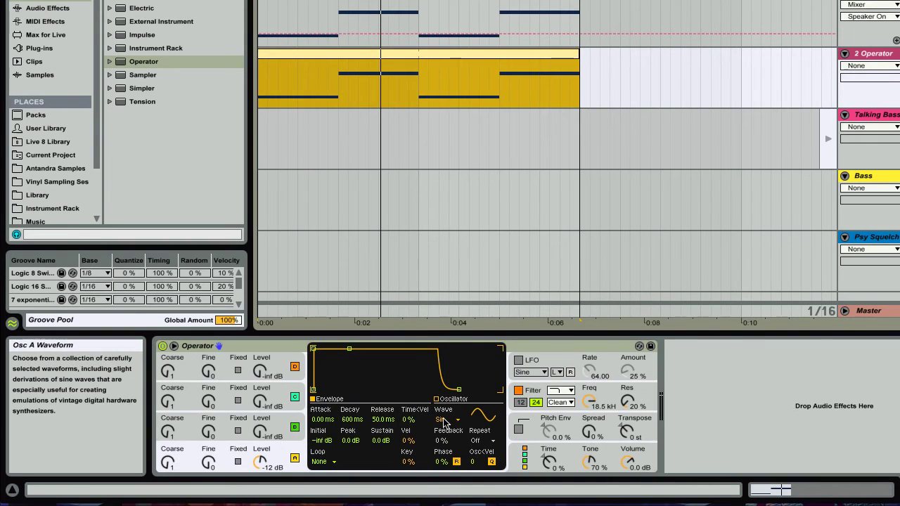
- Audition the Square 6 waveform on oscillator A, and settle on Square D as its waveform
{"action": "left_click", "coordinate": [444, 420]}
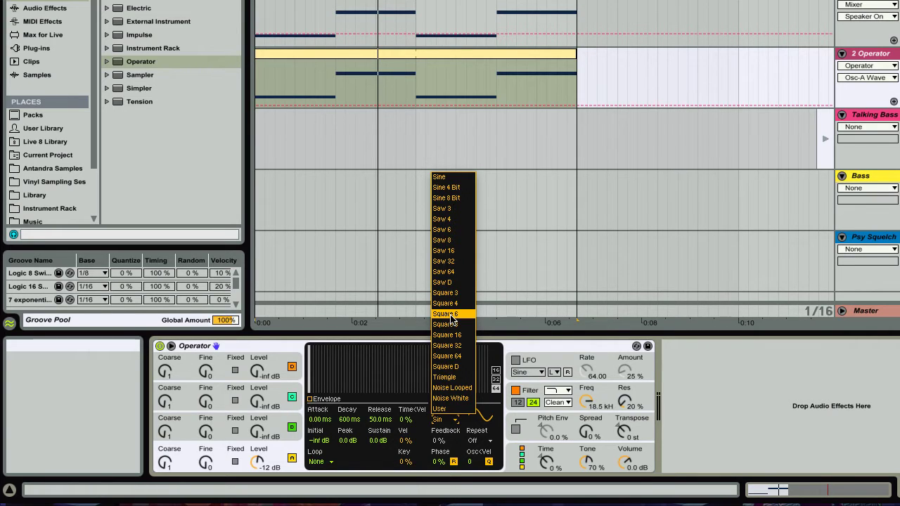
{"action": "left_click", "coordinate": [450, 316]}
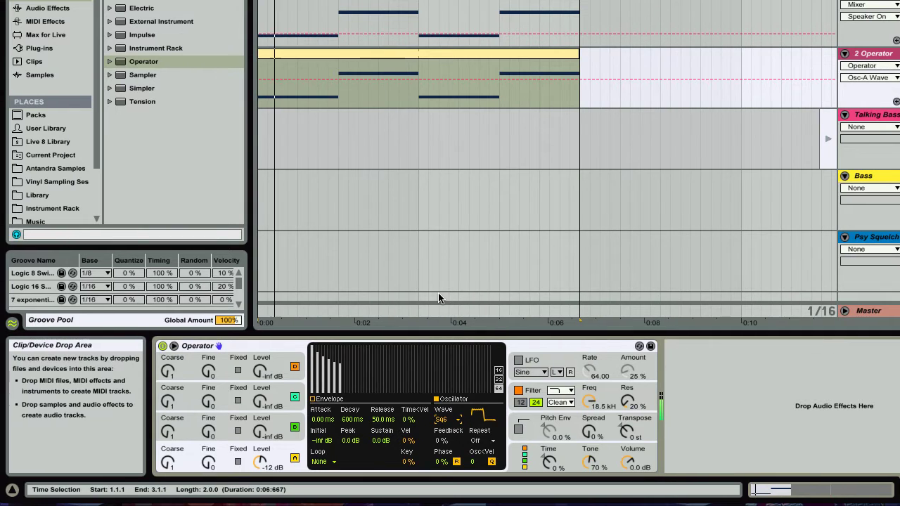
{"action": "left_click", "coordinate": [443, 418]}
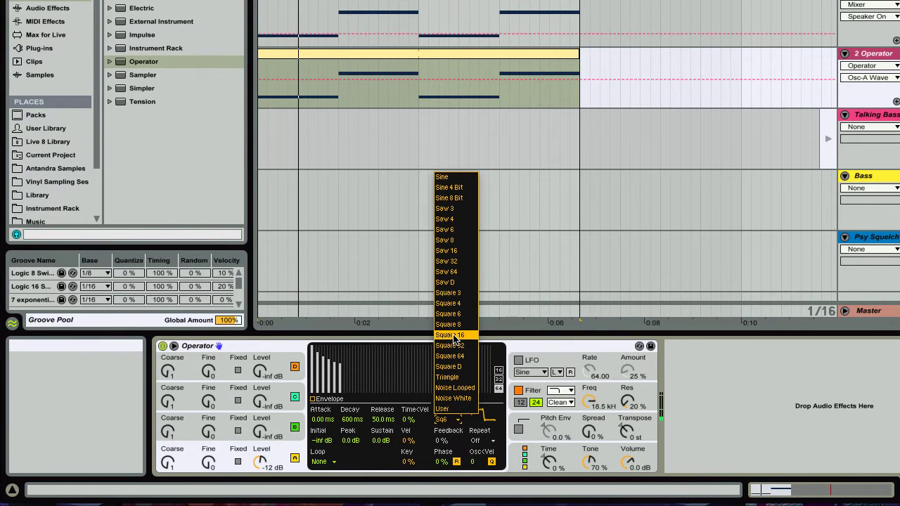
{"action": "left_click", "coordinate": [443, 366]}
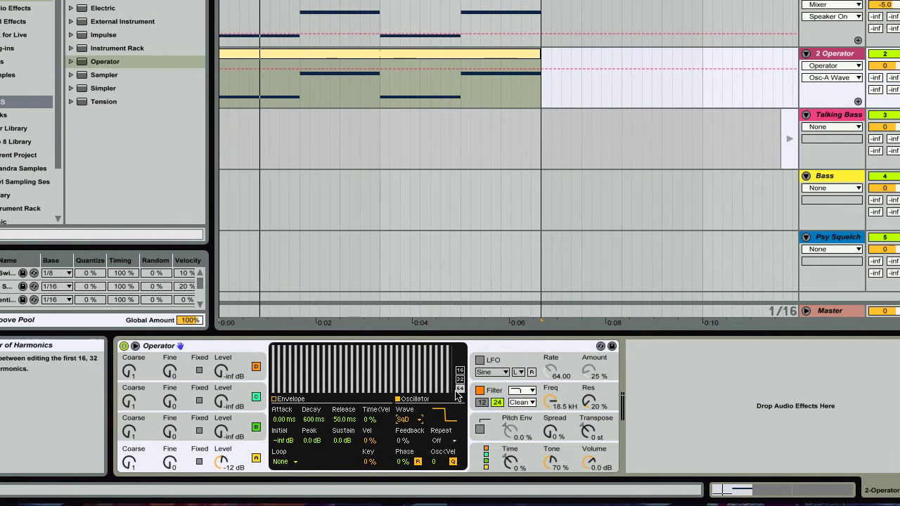
{"action": "key", "text": "space"}
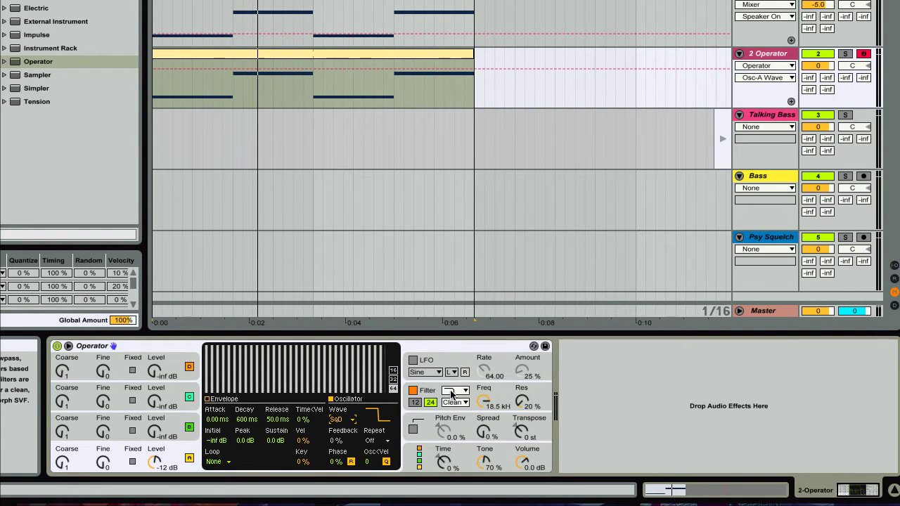
- Change Operator's filter type to band-pass and lower its frequency to 153 Hz while listening
{"action": "left_click", "coordinate": [452, 392]}
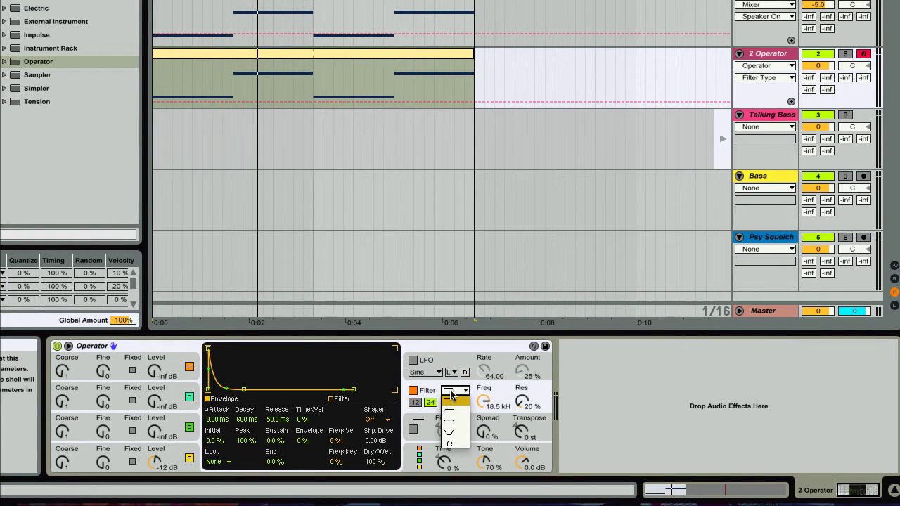
{"action": "left_click", "coordinate": [450, 425]}
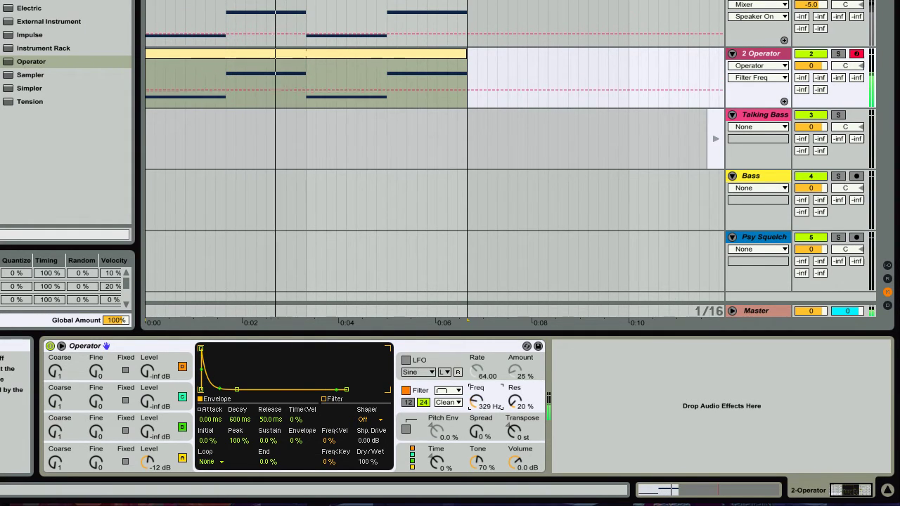
{"action": "key", "text": "space"}
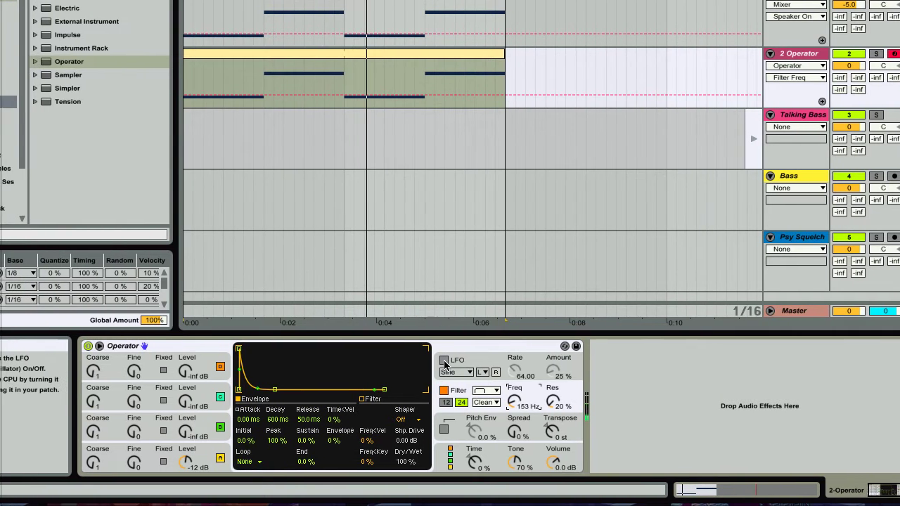
- Turn on Operator's LFO and raise oscillator A's level to -4.1 dB
{"action": "left_click", "coordinate": [450, 360]}
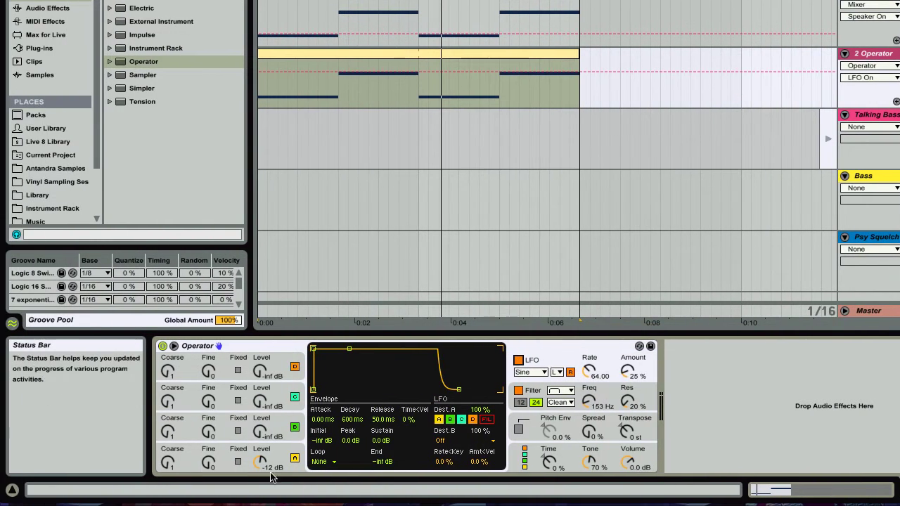
{"action": "left_click_drag", "start_coordinate": [190, 462], "coordinate": [192, 459]}
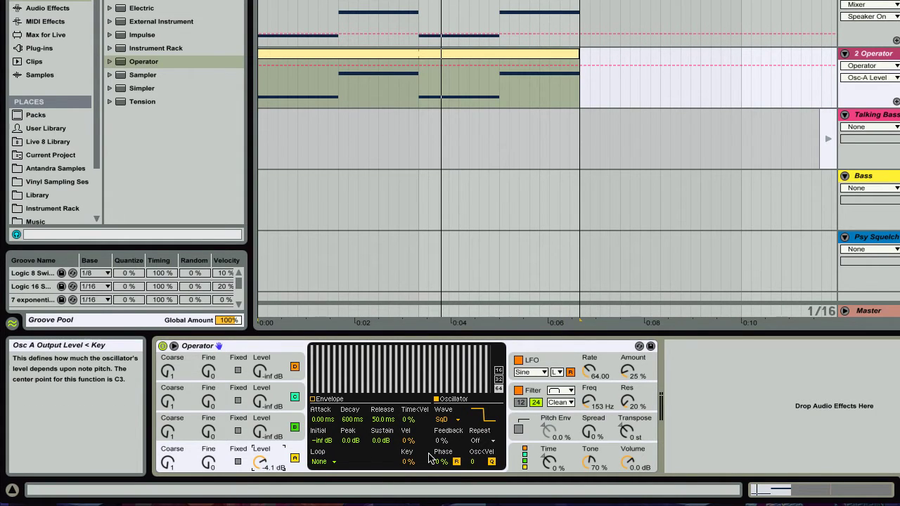
- Route the LFO's destination A to the filter only, switching off its modulation of oscillators A, B, C and D
{"action": "left_click", "coordinate": [520, 402]}
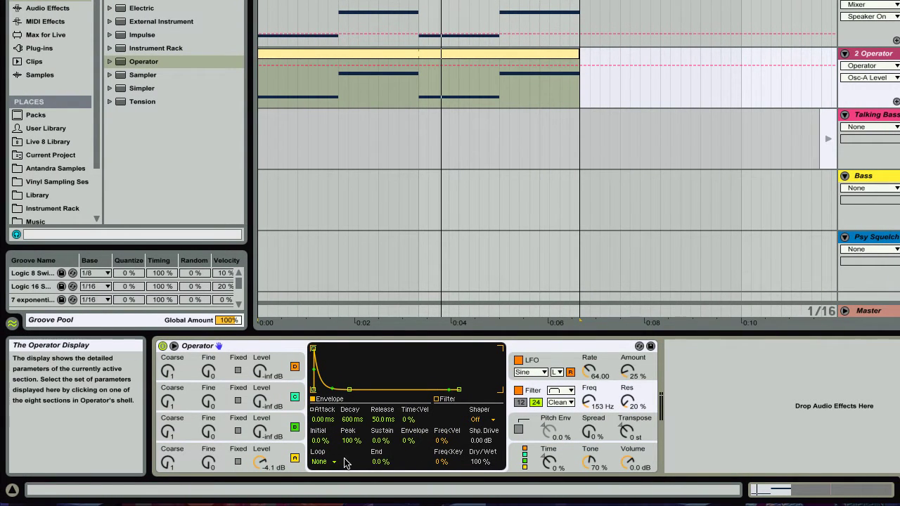
{"action": "left_click", "coordinate": [538, 361]}
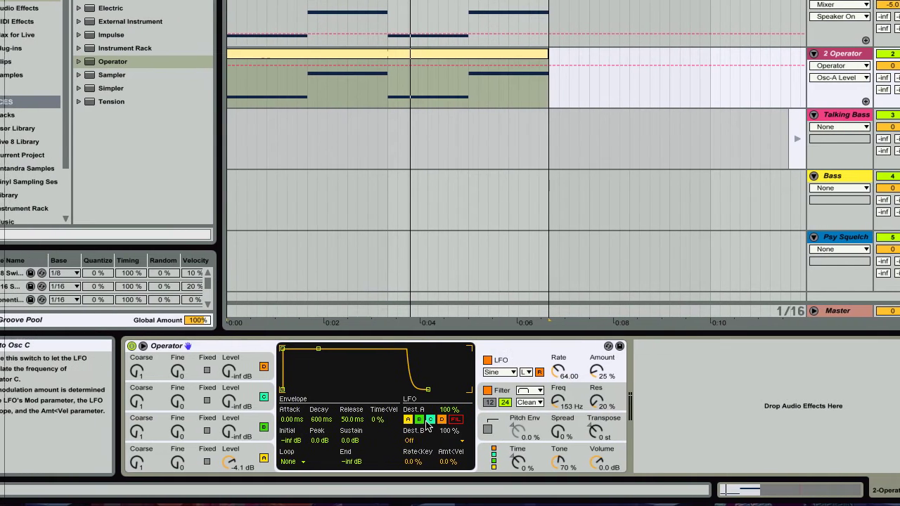
{"action": "left_click", "coordinate": [373, 420]}
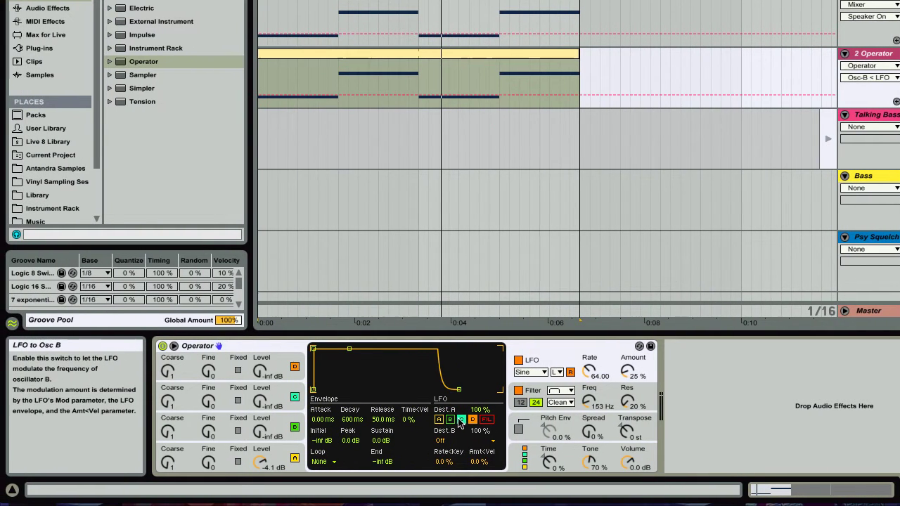
{"action": "left_click", "coordinate": [461, 419]}
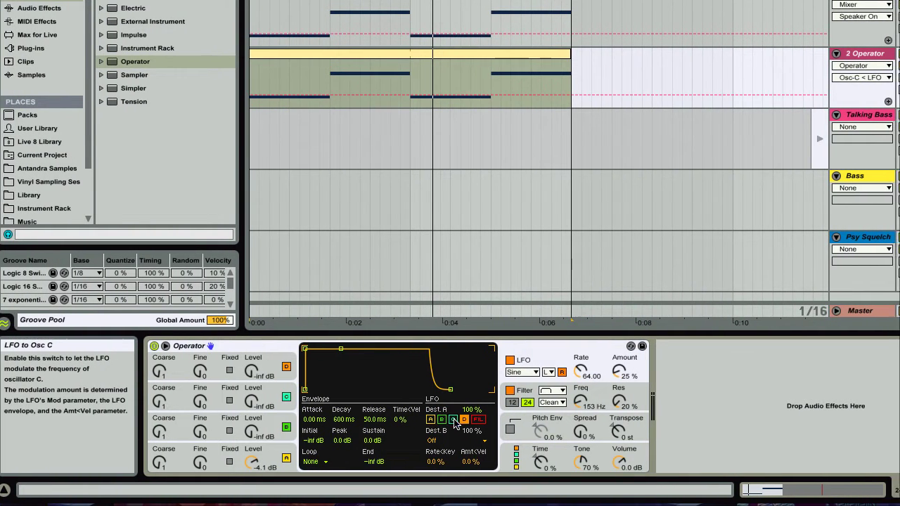
{"action": "left_click", "coordinate": [472, 420]}
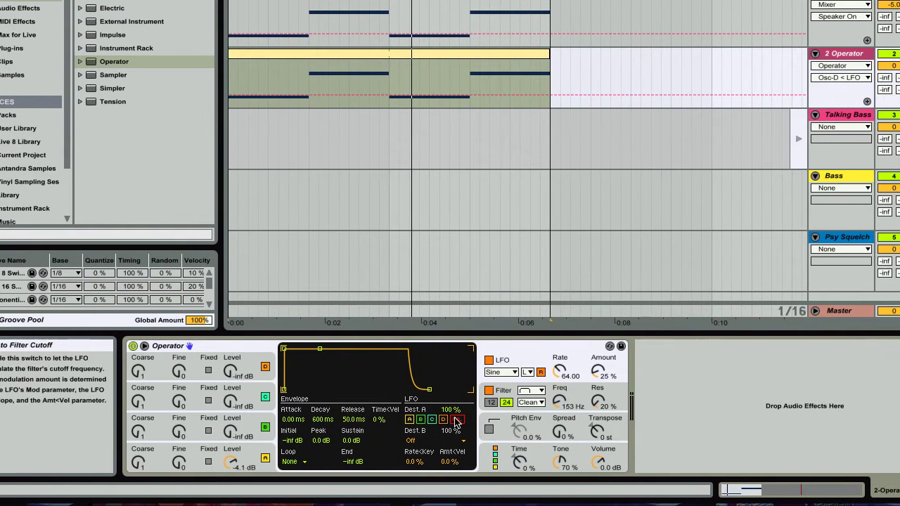
{"action": "left_click", "coordinate": [457, 419]}
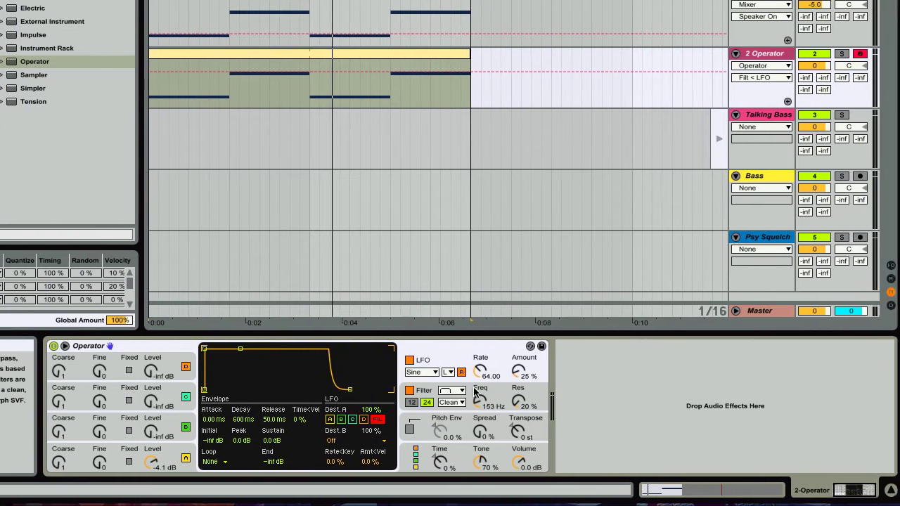
- Set the LFO range to Sync with a rate of 1/2 and an amount of 74%
{"action": "left_click", "coordinate": [446, 372]}
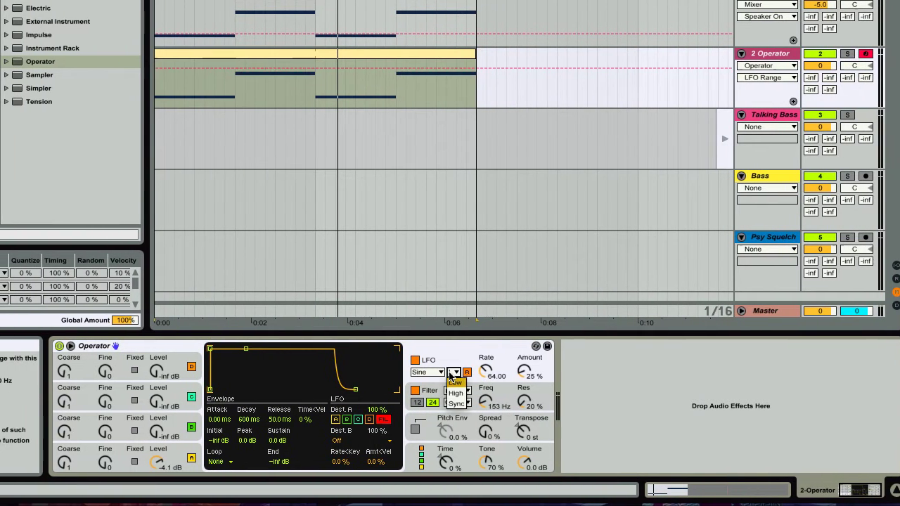
{"action": "left_click", "coordinate": [456, 404]}
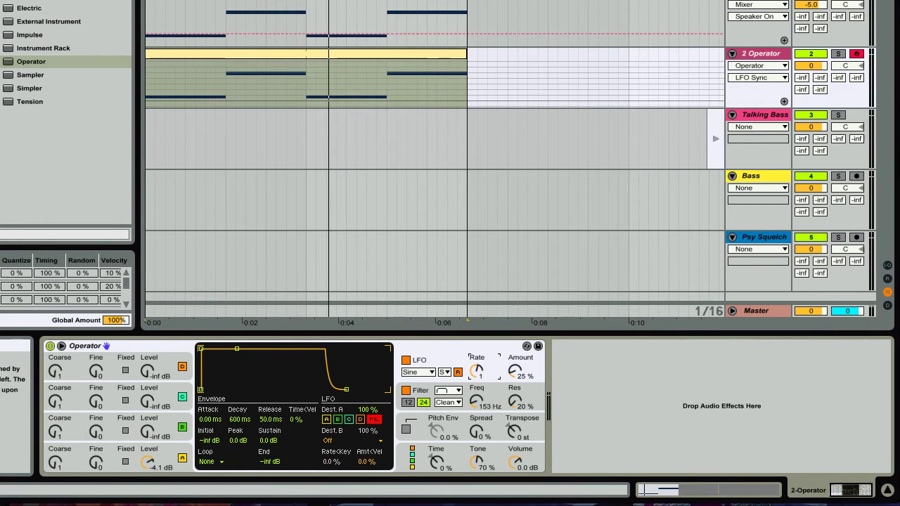
{"action": "left_click", "coordinate": [520, 376]}
{"action": "key", "text": "space"}
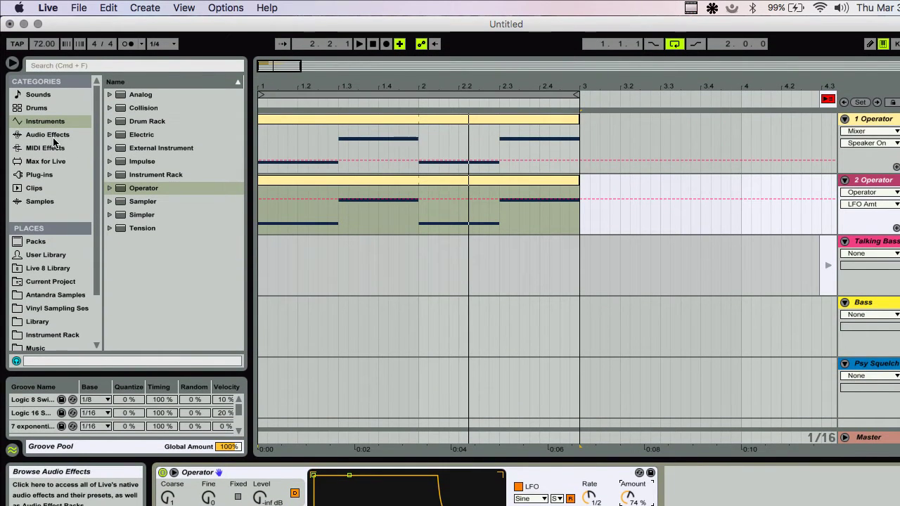
- Add a Redux effect after Operator on track 2 and set its Downsample to 24
{"action": "left_click", "coordinate": [55, 135]}
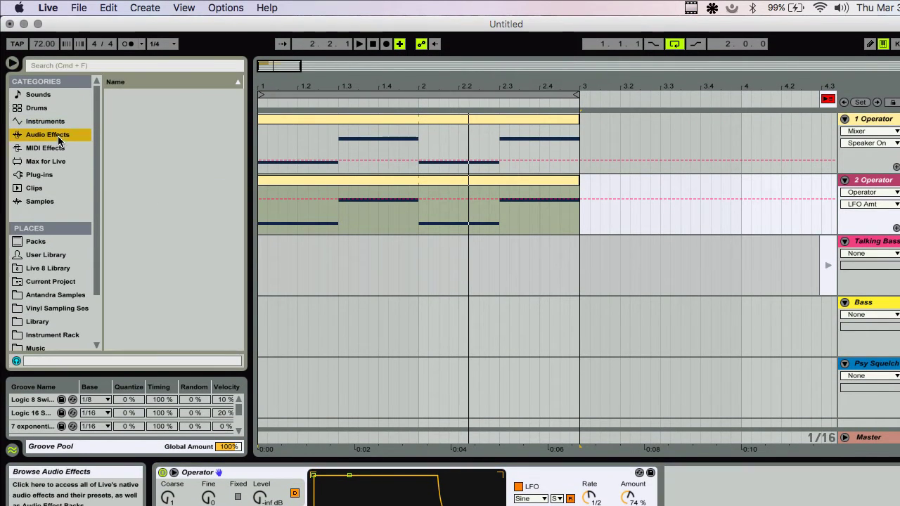
{"action": "scroll", "coordinate": [121, 177], "scroll_direction": "down", "scroll_amount": 3}
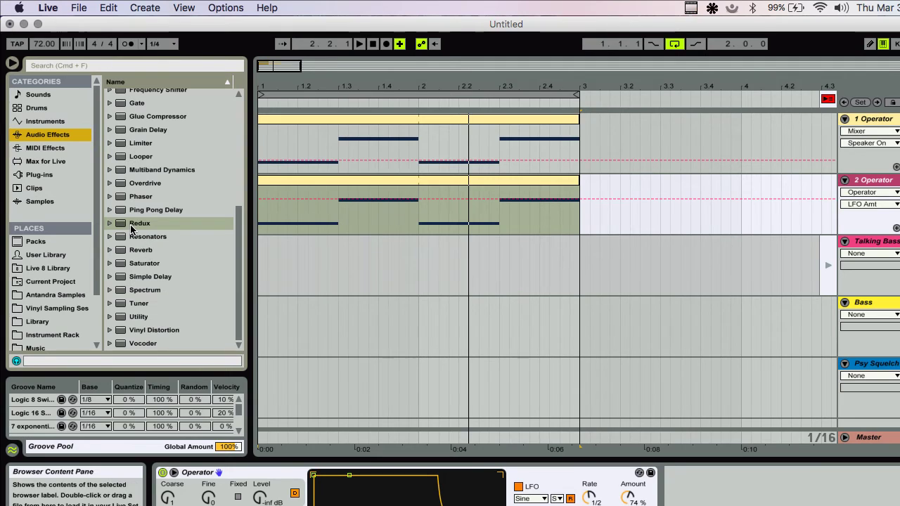
{"action": "left_click_drag", "start_coordinate": [135, 226], "coordinate": [601, 473]}
{"action": "left_click_drag", "start_coordinate": [601, 424], "coordinate": [705, 487]}
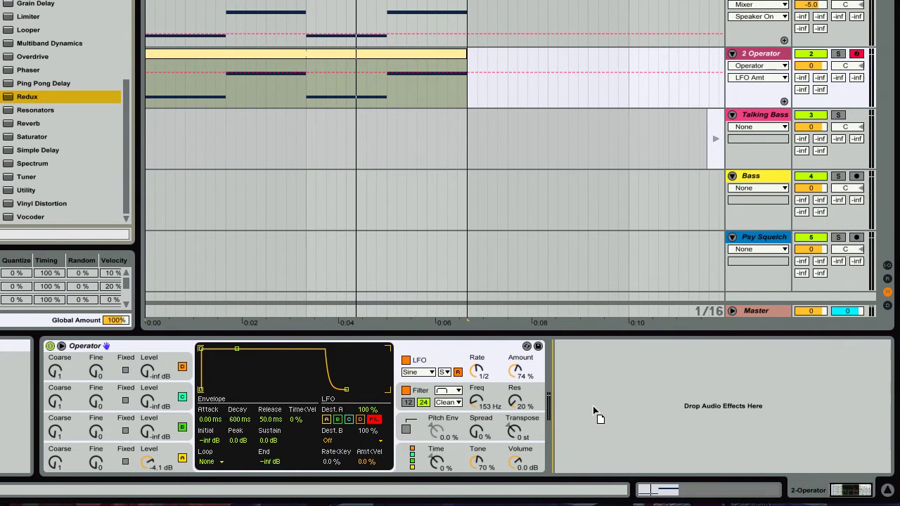
{"action": "left_click_drag", "start_coordinate": [593, 411], "coordinate": [592, 410]}
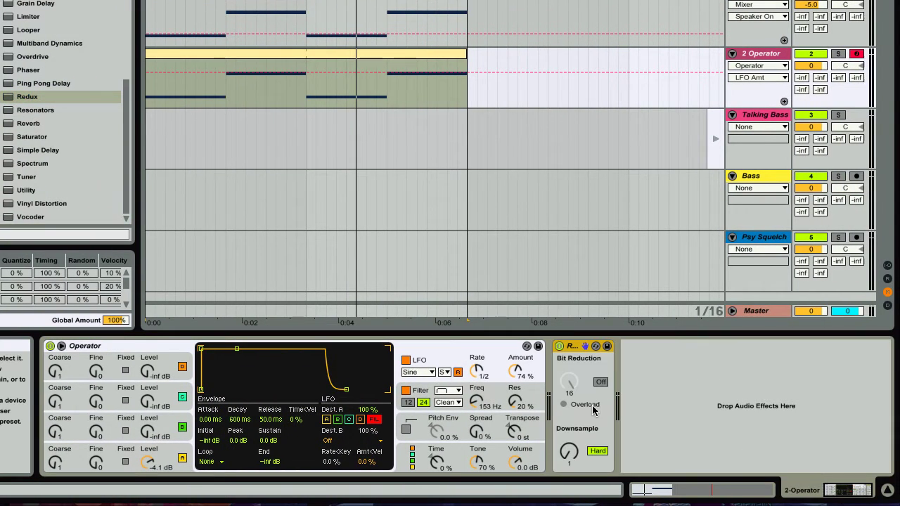
{"action": "left_click", "coordinate": [569, 454]}
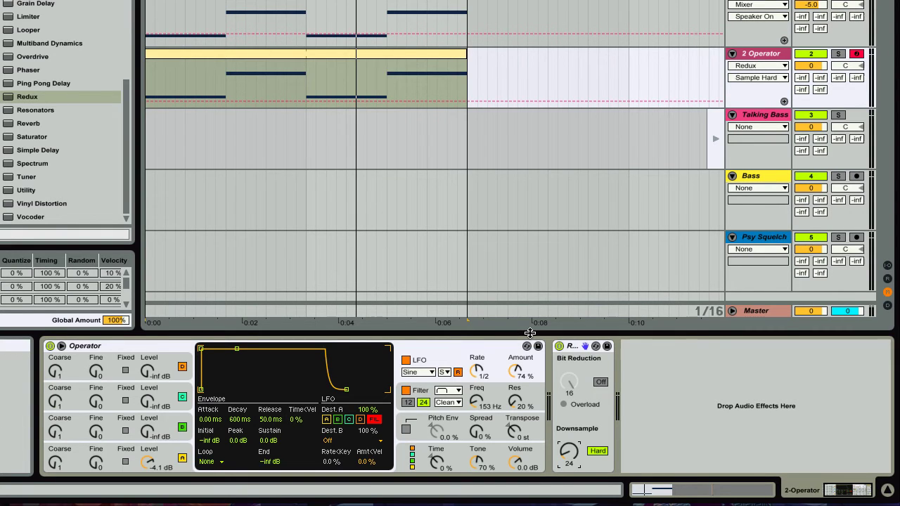
- Lower Operator's filter frequency to 96.9 Hz on track 2 while the loop plays
{"action": "key", "text": "space"}
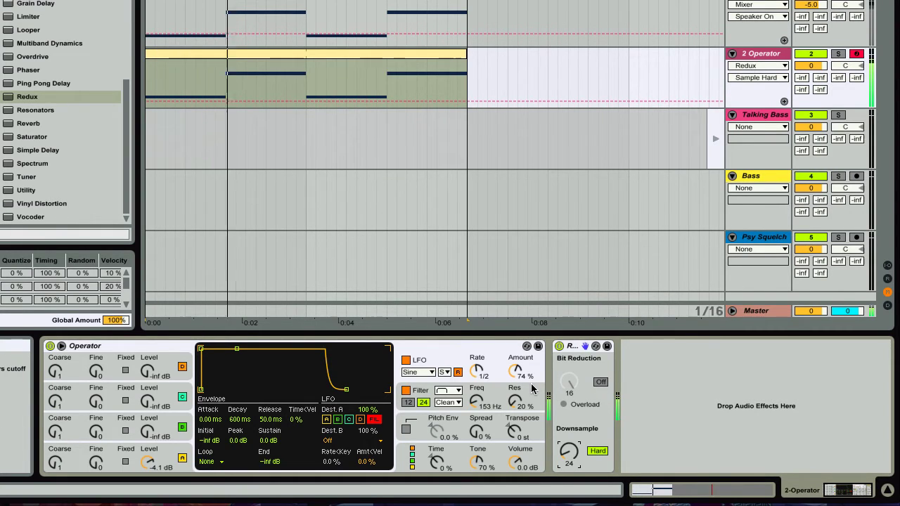
{"action": "left_click_drag", "start_coordinate": [476, 399], "coordinate": [476, 405]}
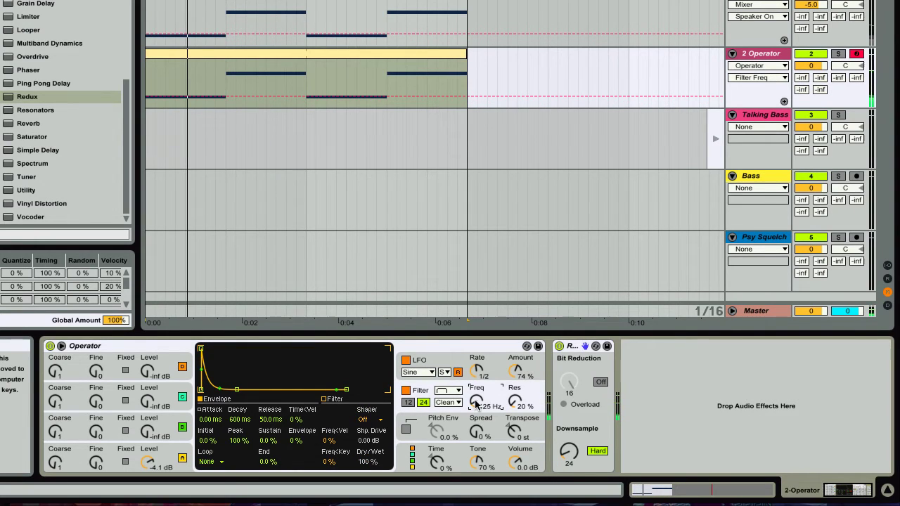
{"action": "key", "text": "space"}
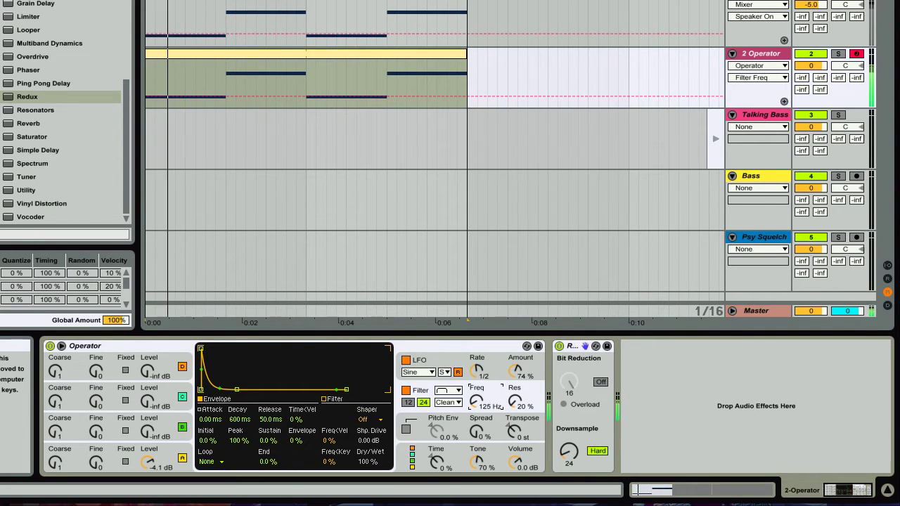
{"action": "left_click_drag", "start_coordinate": [476, 400], "coordinate": [476, 404]}
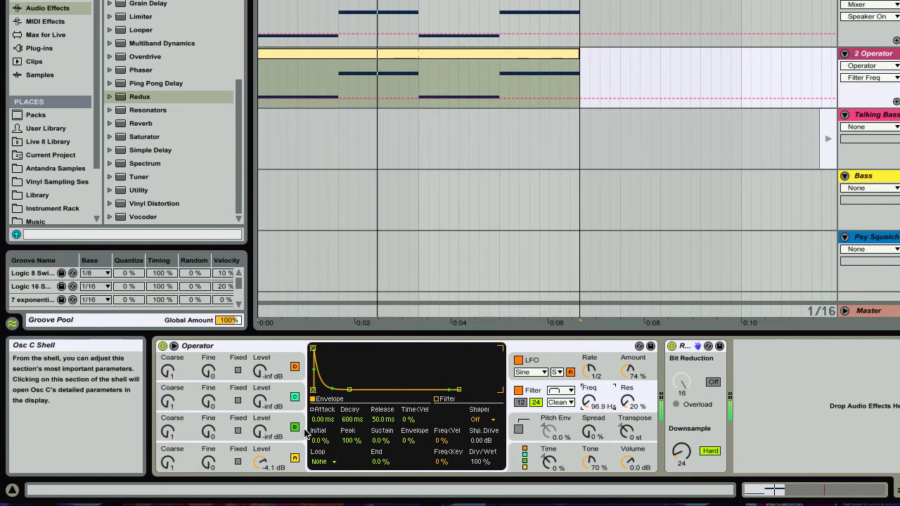
- Set the coarse tuning of oscillators A and B to 0.5 and bring oscillator B's level to -25 dB
{"action": "left_click", "coordinate": [167, 465]}
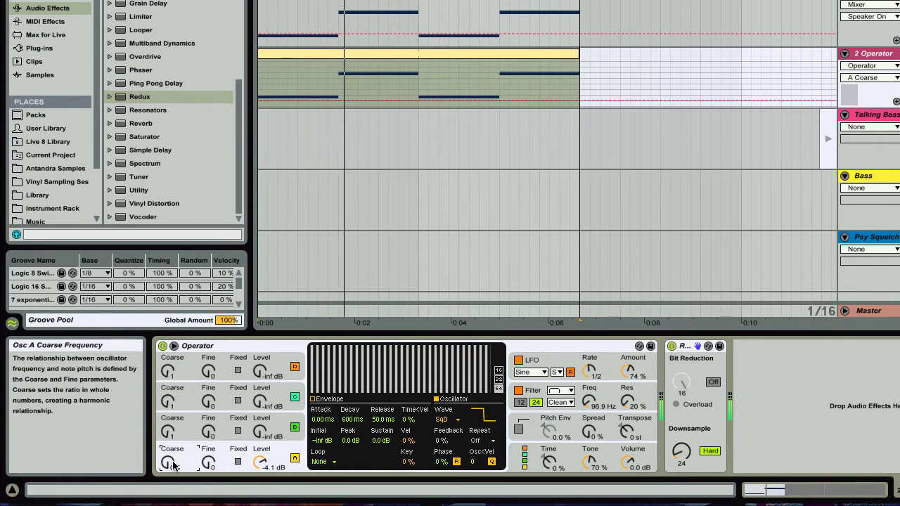
{"action": "left_click_drag", "start_coordinate": [167, 432], "coordinate": [167, 450]}
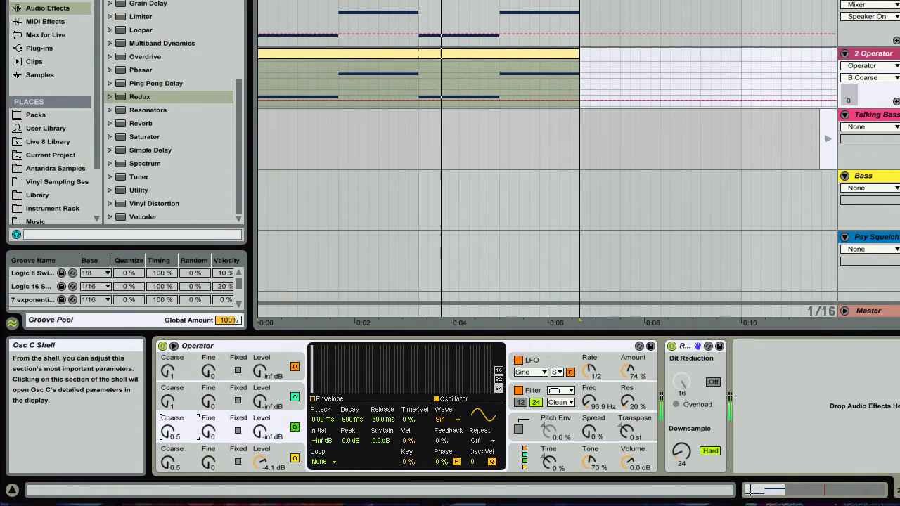
{"action": "left_click", "coordinate": [260, 432]}
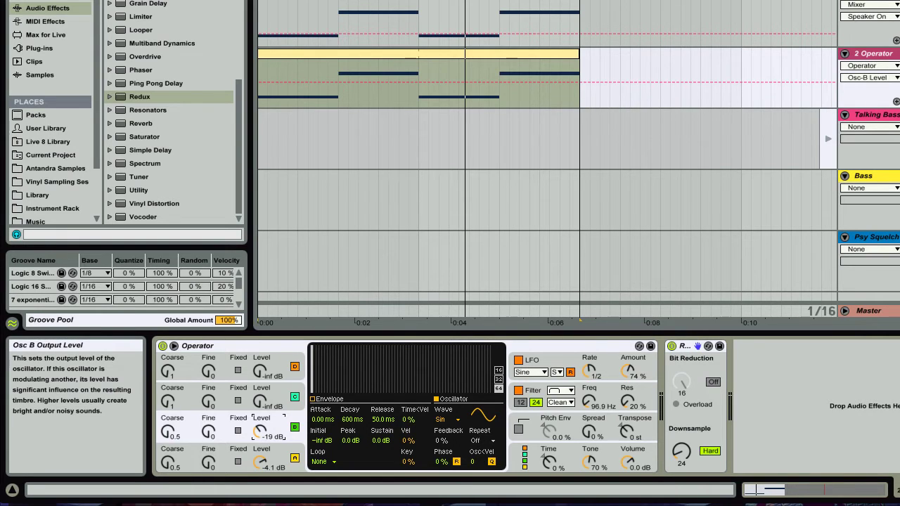
{"action": "key", "text": "space"}
{"action": "mouse_move", "coordinate": [260, 432]}
{"action": "left_mouse_down"}
{"action": "mouse_move", "coordinate": [260, 403]}
{"action": "mouse_move", "coordinate": [259, 450]}
{"action": "left_mouse_up"}
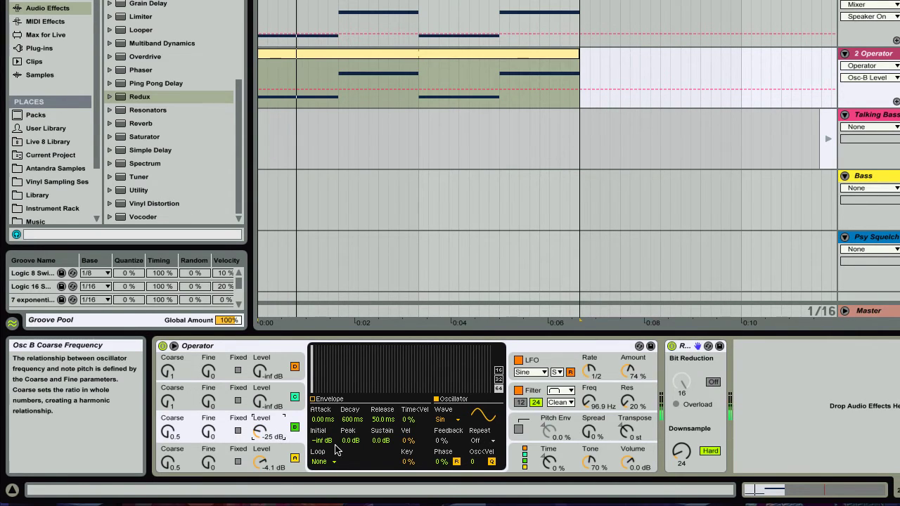
- Return the coarse tuning of oscillators B and A to 1 and raise oscillator B's level to -6.0 dB
{"action": "left_click_drag", "start_coordinate": [167, 432], "coordinate": [167, 426]}
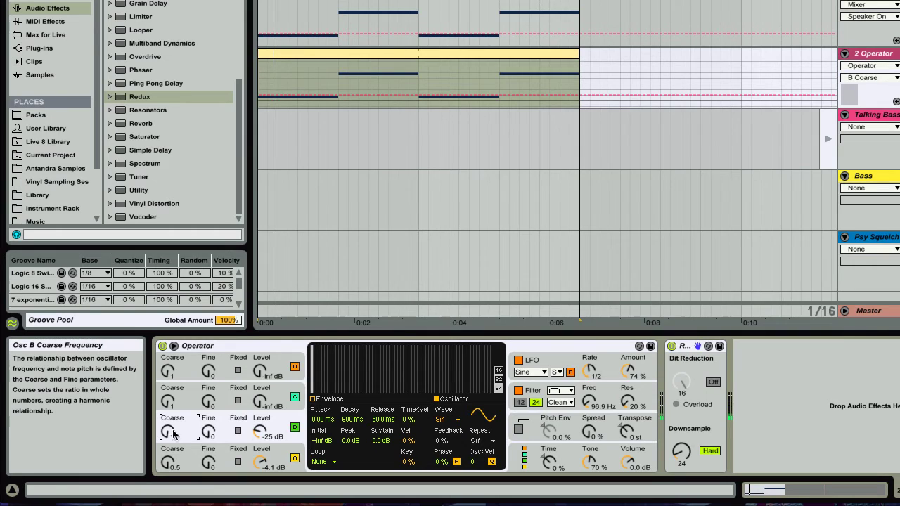
{"action": "left_click_drag", "start_coordinate": [168, 462], "coordinate": [168, 456]}
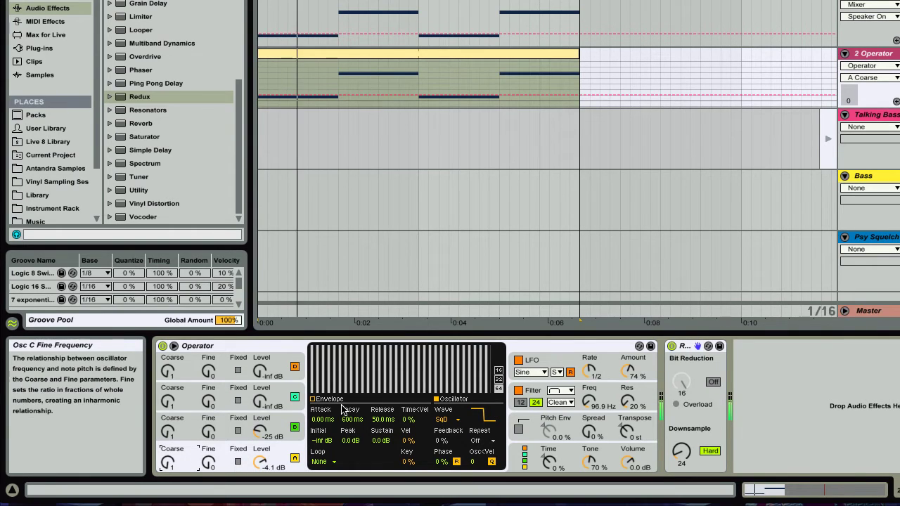
{"action": "left_click_drag", "start_coordinate": [260, 431], "coordinate": [260, 419]}
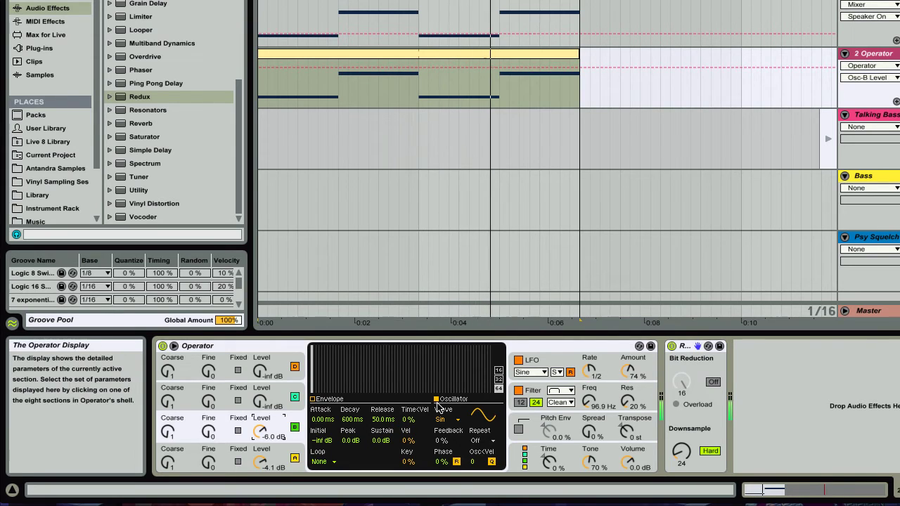
- Set Operator's filter frequency to 45.1 Hz with 62% resonance, and reduce the LFO amount to 63%
{"action": "left_click_drag", "start_coordinate": [589, 402], "coordinate": [589, 391]}
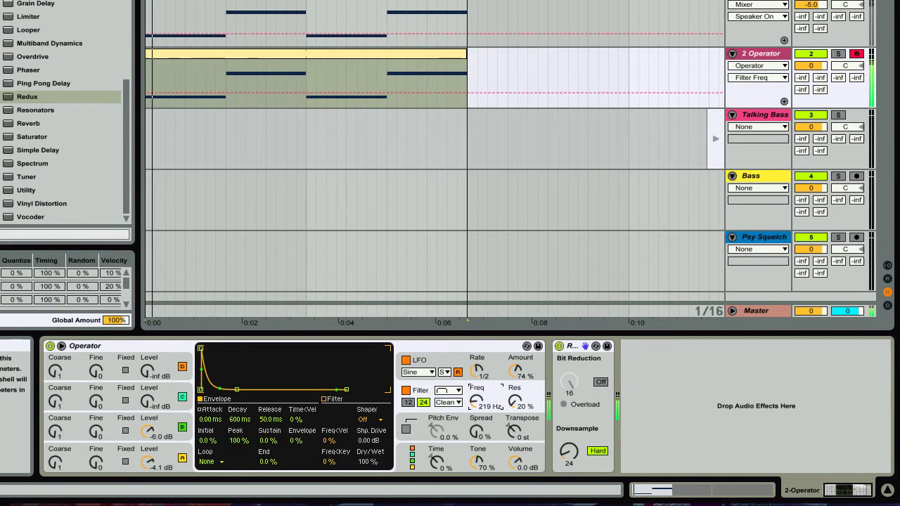
{"action": "left_click_drag", "start_coordinate": [476, 401], "coordinate": [501, 383]}
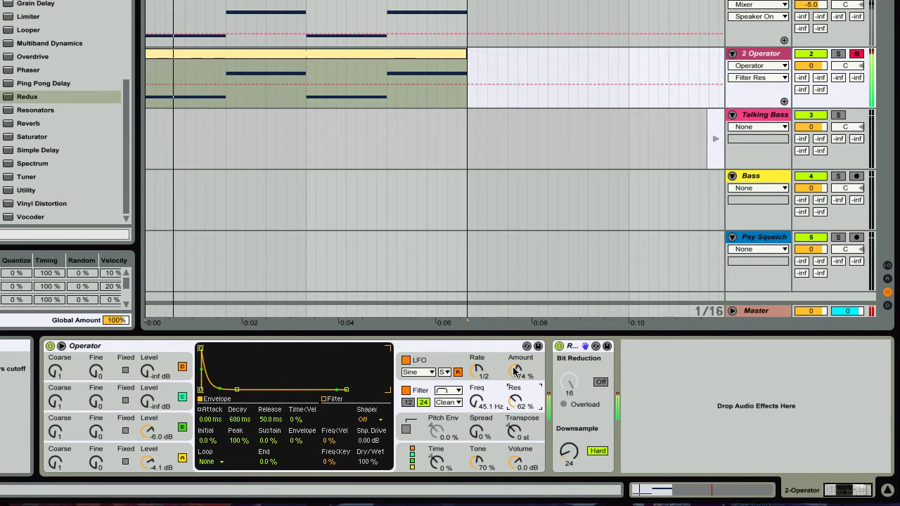
{"action": "left_click_drag", "start_coordinate": [516, 370], "coordinate": [516, 384]}
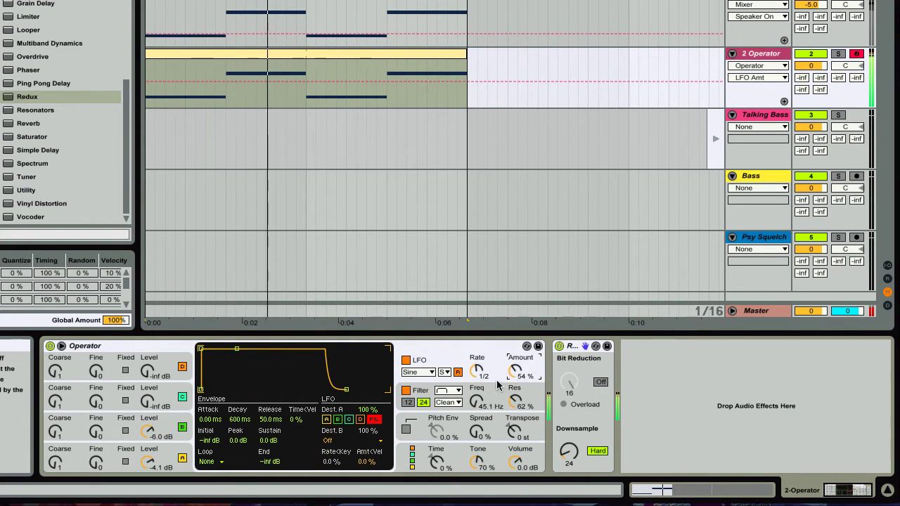
- Switch the filter slope to 12 and raise the filter frequency to 347 Hz during playback
{"action": "left_click", "coordinate": [422, 391]}
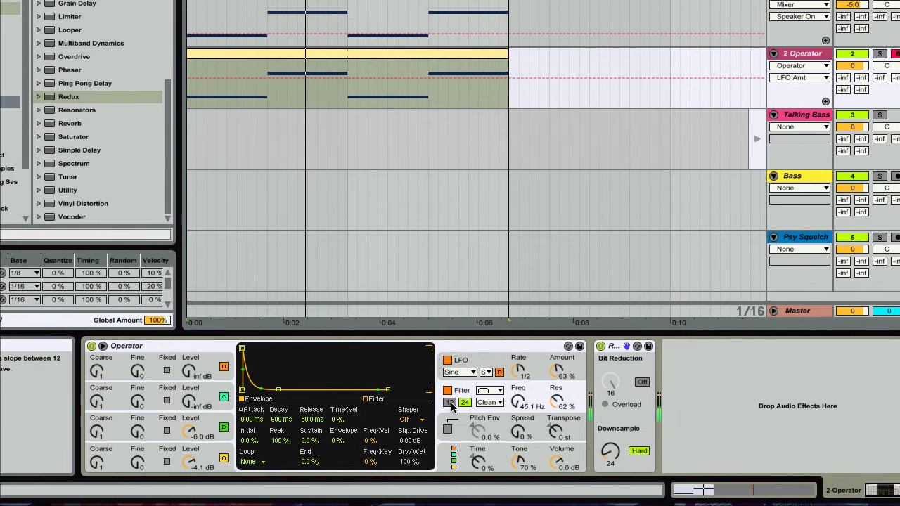
{"action": "left_click", "coordinate": [450, 403]}
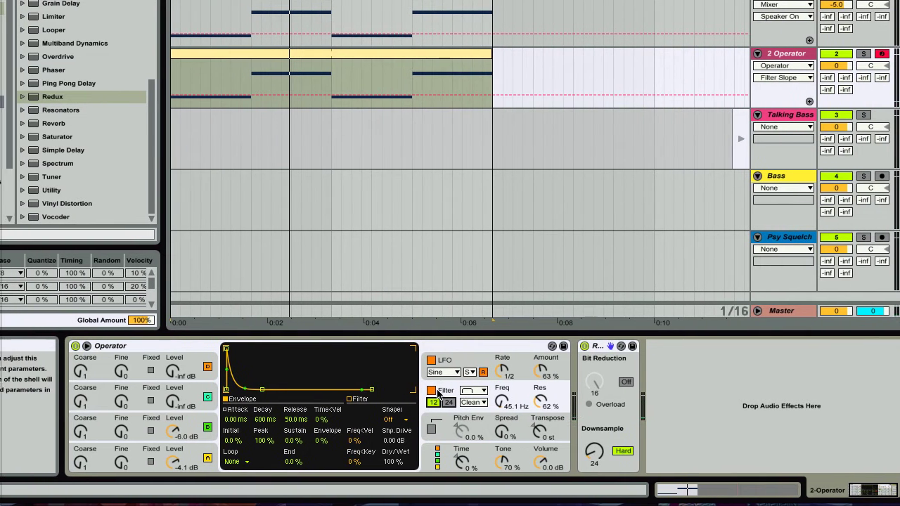
{"action": "key", "text": "space"}
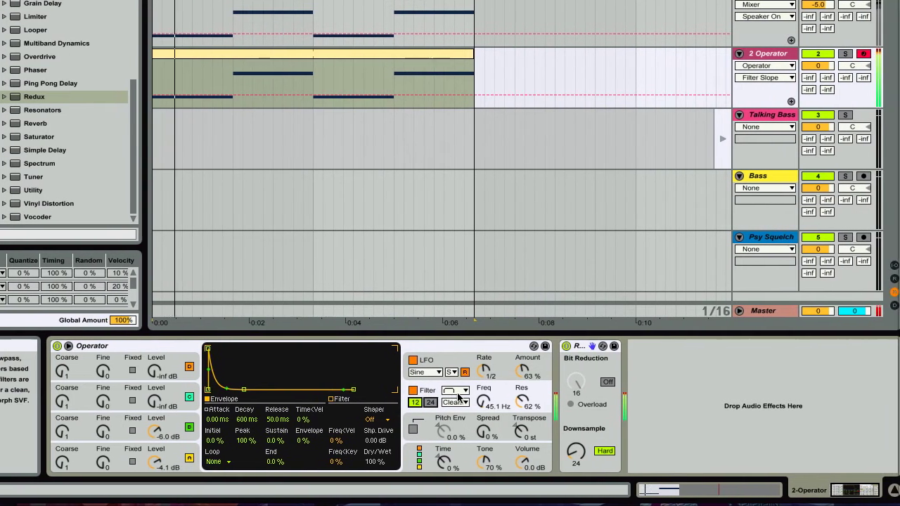
{"action": "left_click_drag", "start_coordinate": [504, 402], "coordinate": [504, 379]}
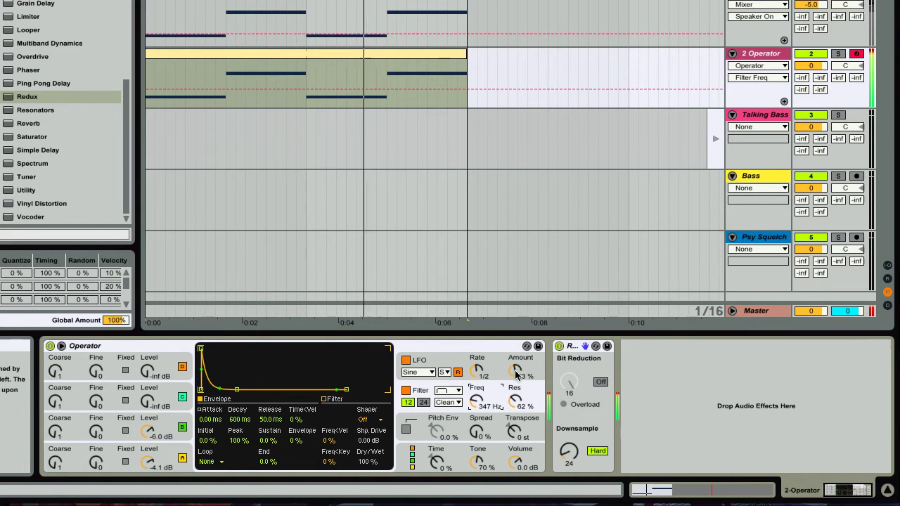
- Set the LFO amount to 82% and its rate to 1, and lower the filter frequency to 79.0 Hz
{"action": "left_click_drag", "start_coordinate": [516, 372], "coordinate": [516, 358]}
{"action": "left_click", "coordinate": [479, 371]}
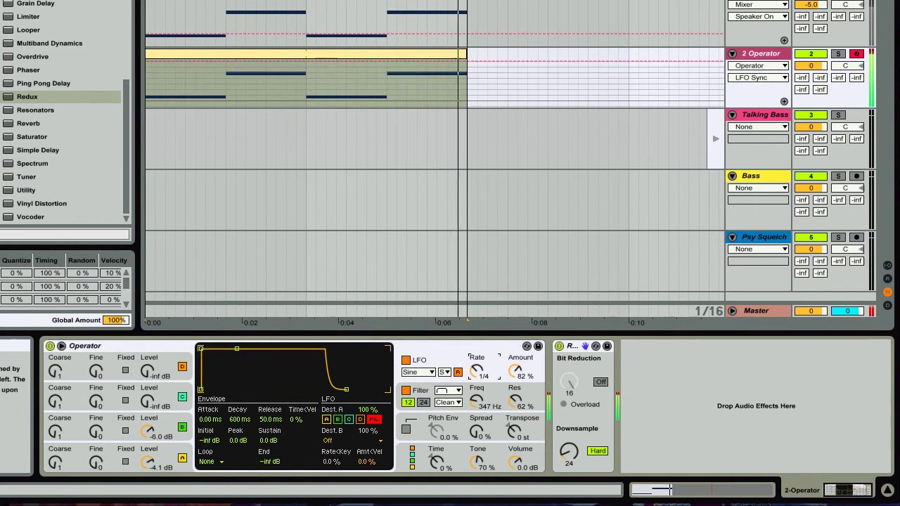
{"action": "left_click_drag", "start_coordinate": [478, 372], "coordinate": [478, 425]}
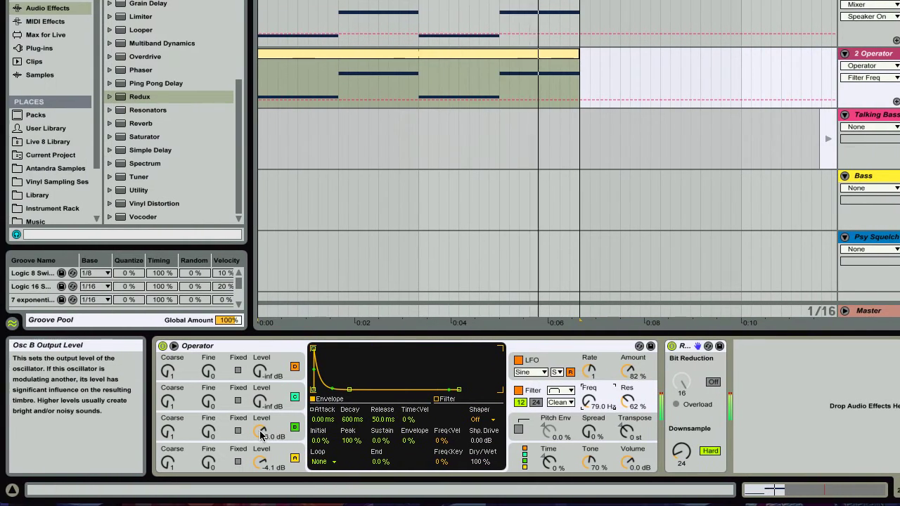
- Lower oscillator B's level to -34 dB and stop playback
{"action": "left_click_drag", "start_coordinate": [217, 434], "coordinate": [260, 438]}
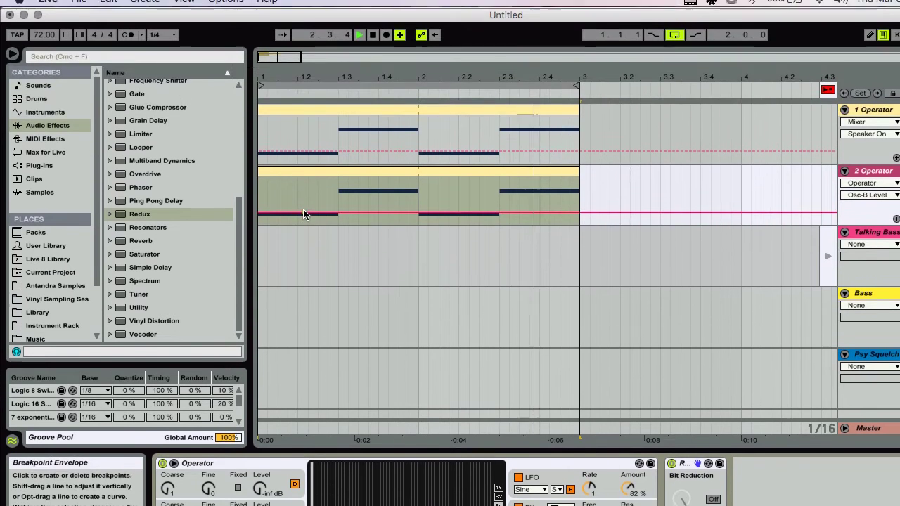
{"action": "key", "text": "space"}
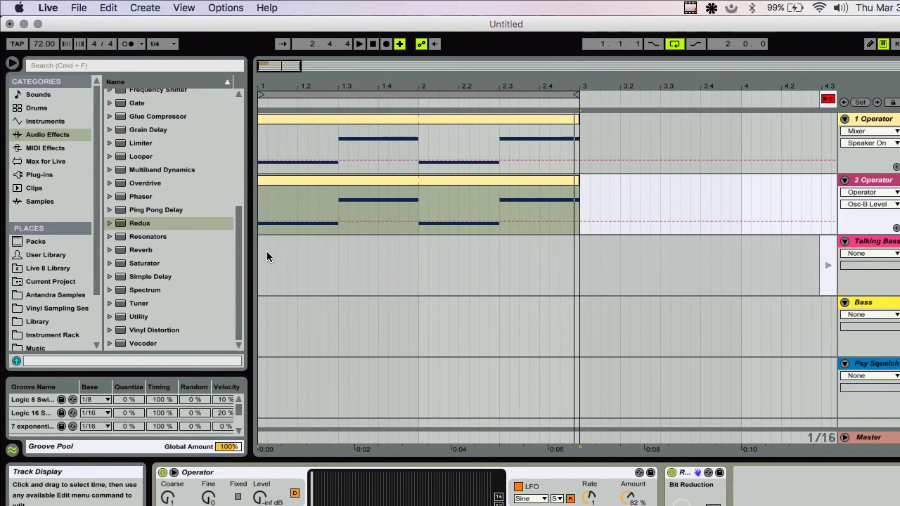
- Select the clip on track 2 and audition its loop
{"action": "left_click", "coordinate": [258, 247]}
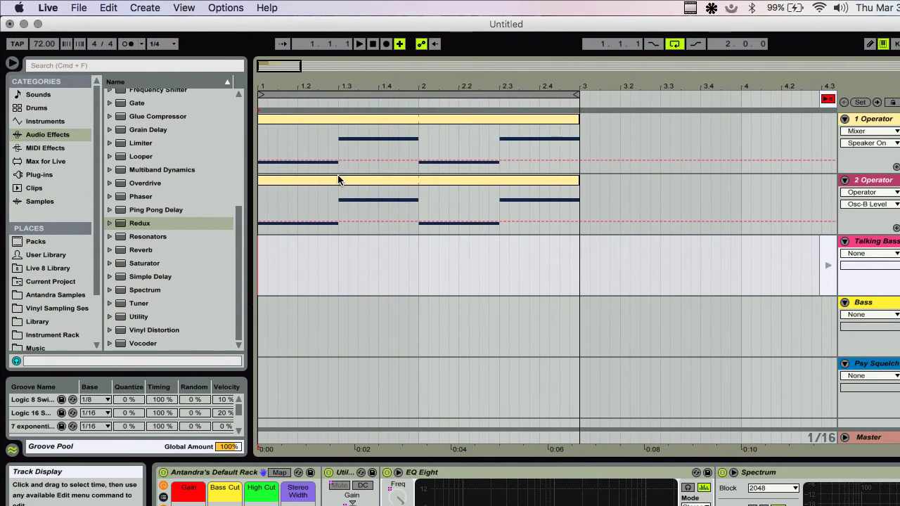
{"action": "left_click", "coordinate": [334, 168]}
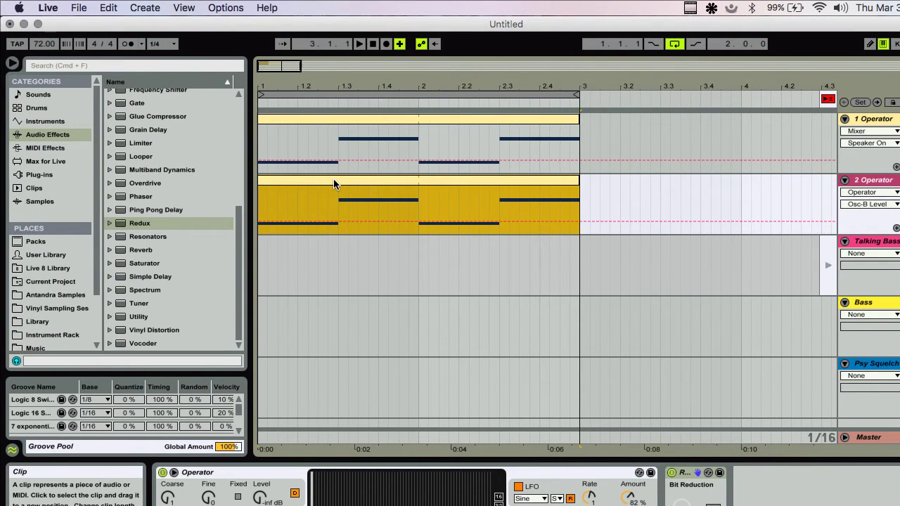
{"action": "key", "text": "space"}
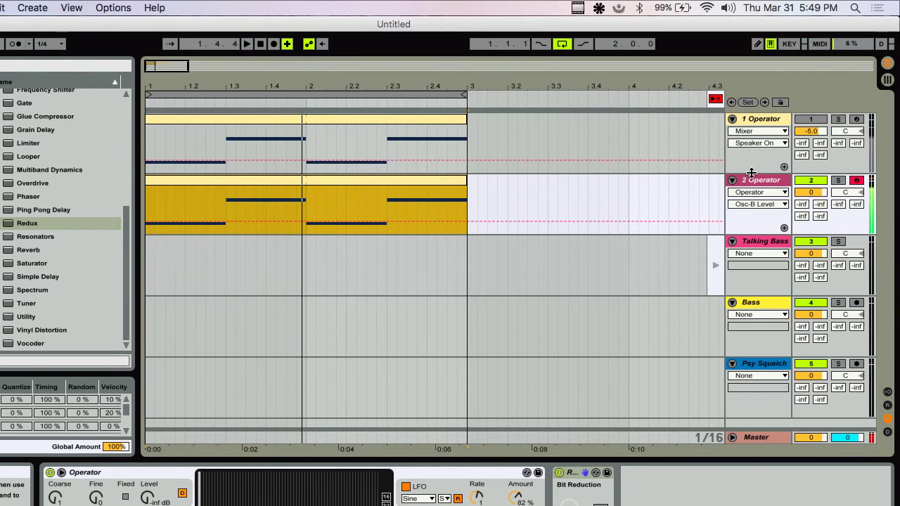
- Play track 1 with track 2 deactivated for comparison, and restore track 2 as the active one with track 1 deactivated
{"action": "left_click", "coordinate": [807, 183]}
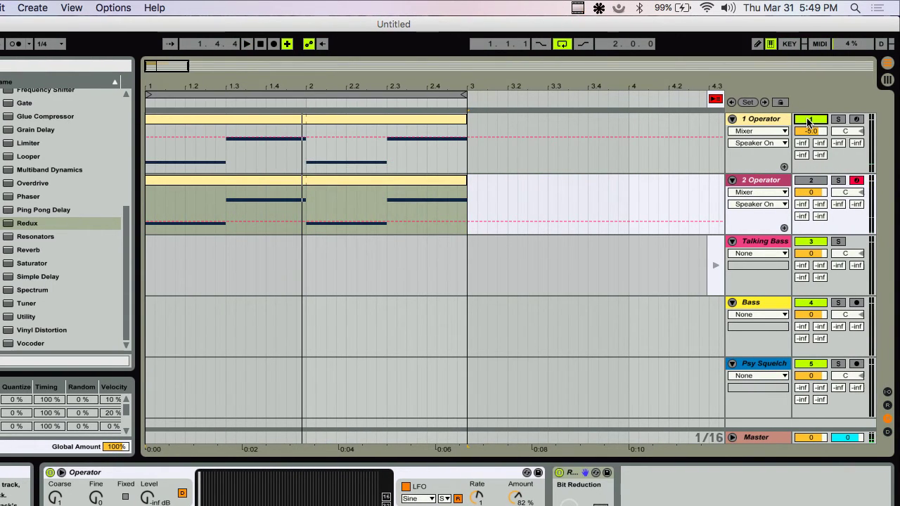
{"action": "key", "text": "space"}
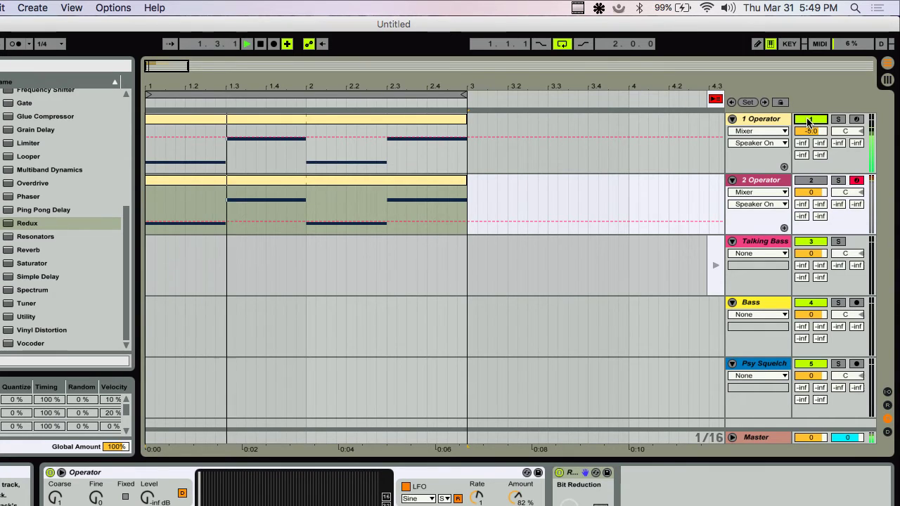
{"action": "key", "text": "space"}
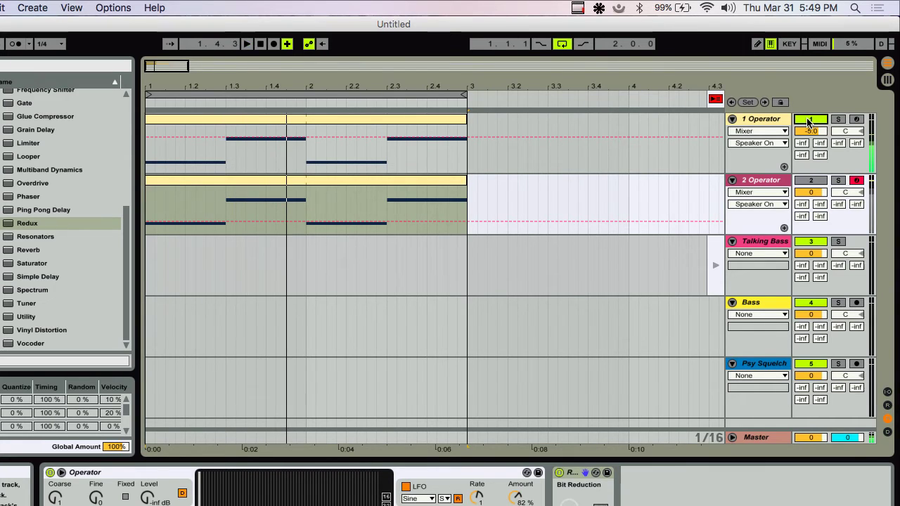
{"action": "left_click", "coordinate": [761, 183]}
{"action": "left_click", "coordinate": [805, 184]}
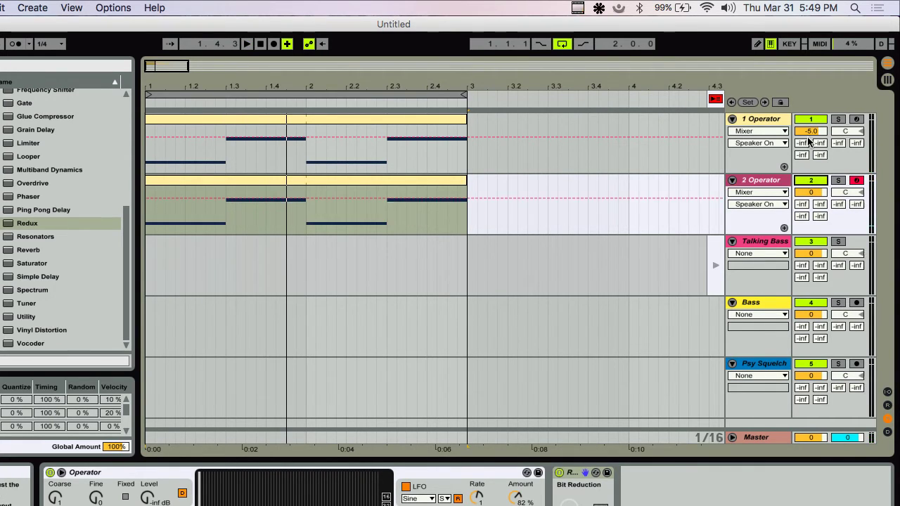
{"action": "left_click", "coordinate": [802, 120]}
{"action": "left_click", "coordinate": [747, 182]}
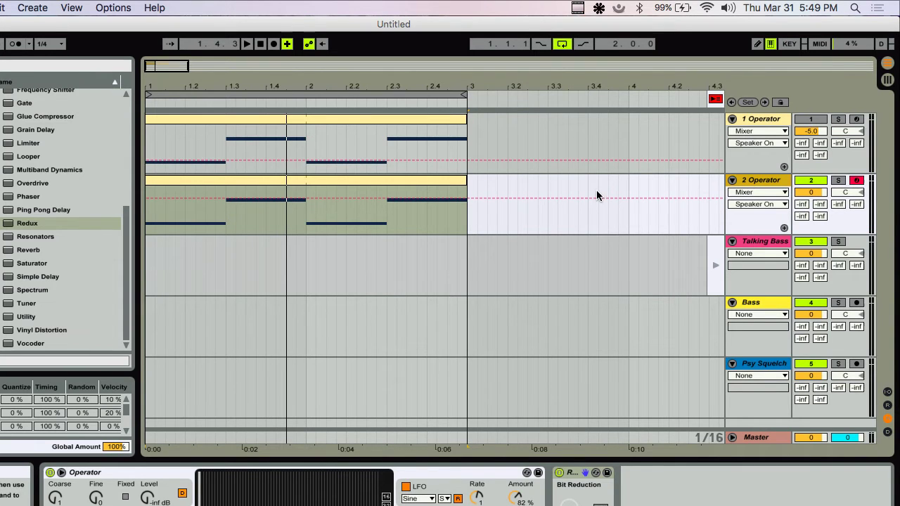
- View the waveform choices for oscillator B of the Operator on track 2
{"action": "left_click", "coordinate": [422, 194]}
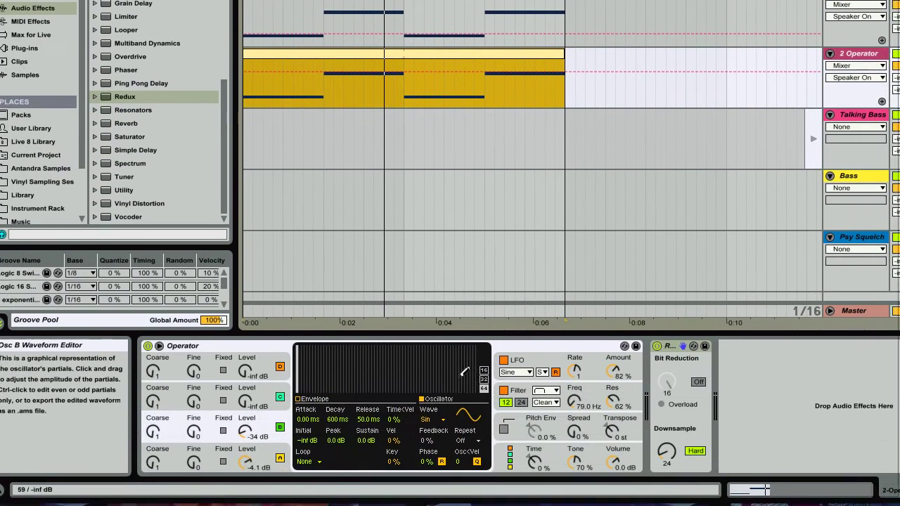
{"action": "left_click", "coordinate": [441, 421]}
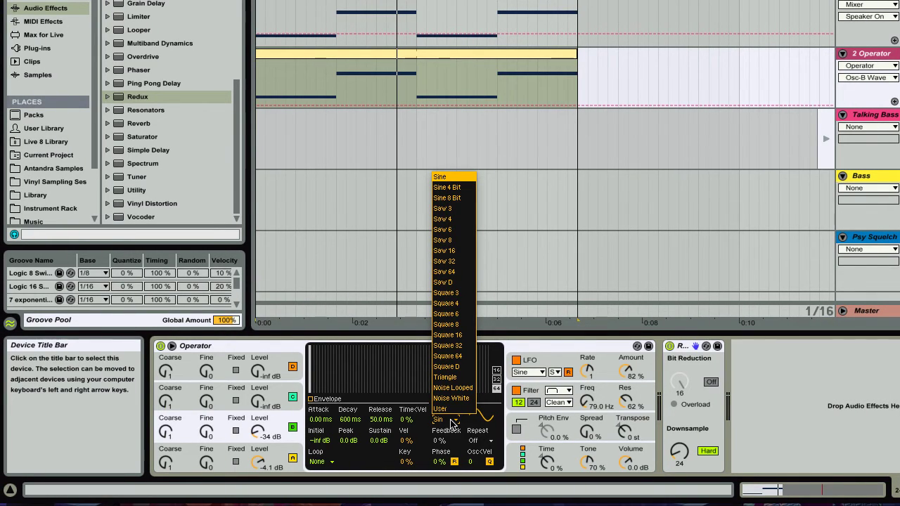
{"action": "left_click", "coordinate": [451, 421]}
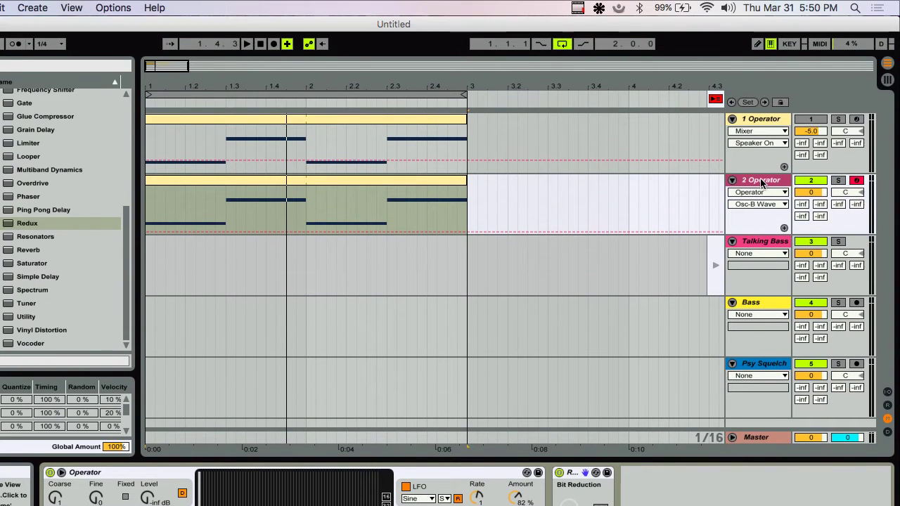
- Select track 2 and switch from the Arrangement View to the Session View
{"action": "left_click", "coordinate": [871, 53]}
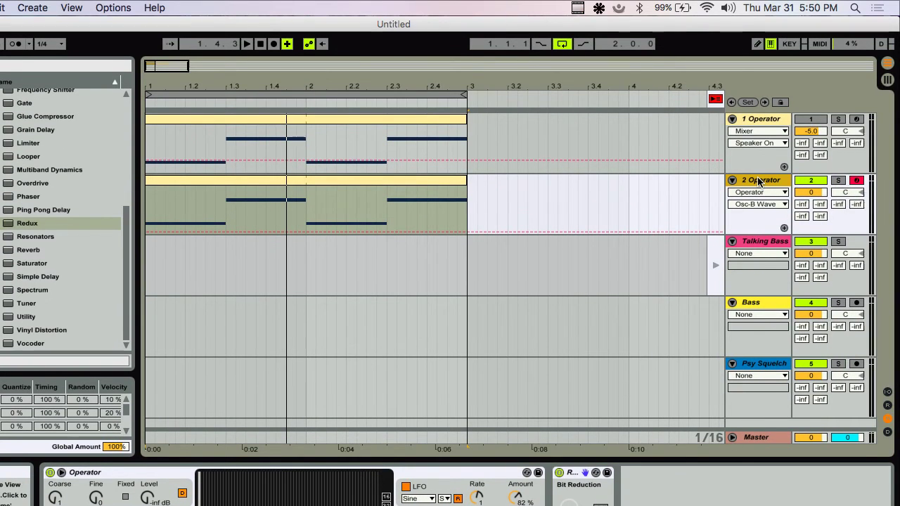
{"action": "key", "text": "Tab"}
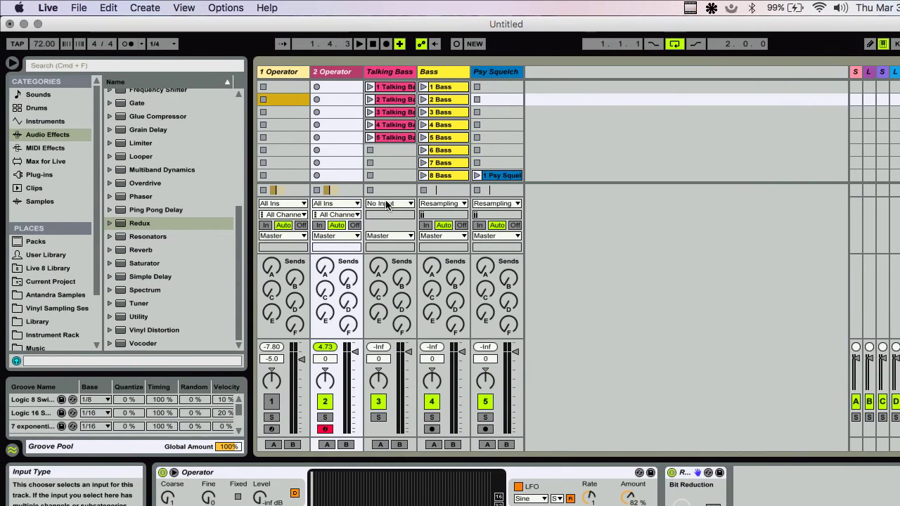
- Set the Talking Bass track's audio input to 2-Operator and arm the track for recording
{"action": "left_click", "coordinate": [386, 204]}
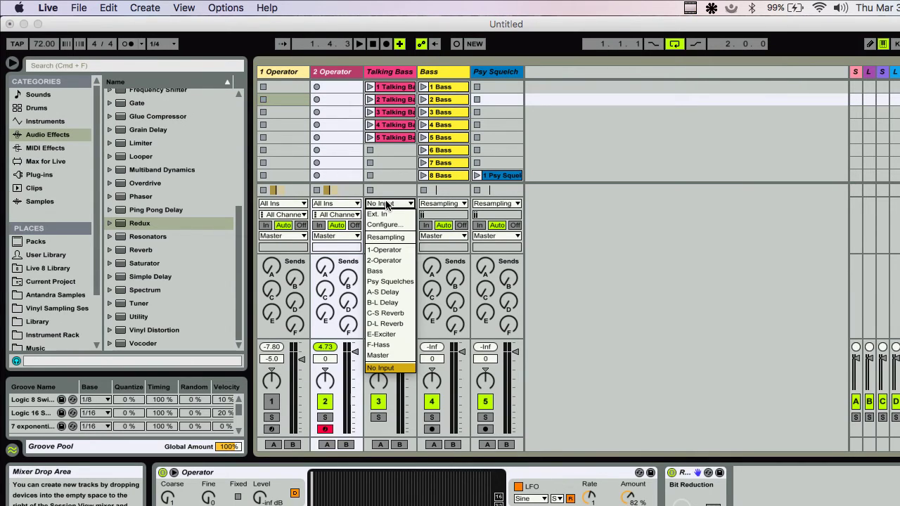
{"action": "left_click", "coordinate": [378, 261]}
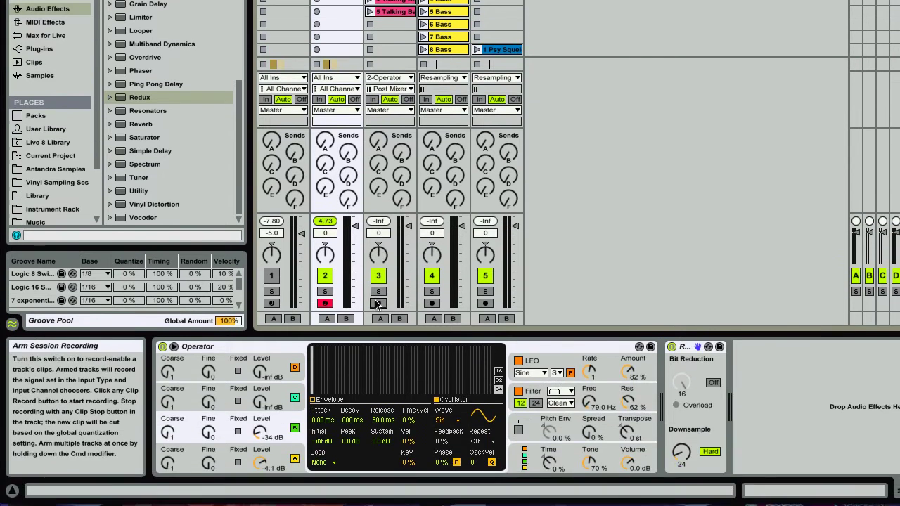
{"action": "left_click", "coordinate": [378, 304]}
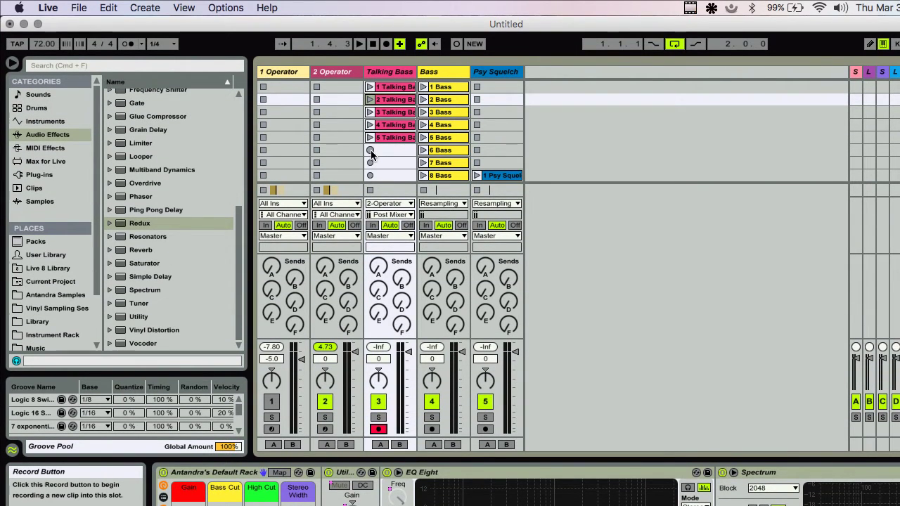
- Record track 2's output into the sixth slot of the Talking Bass track and open the recorded clip
{"action": "left_click", "coordinate": [371, 151]}
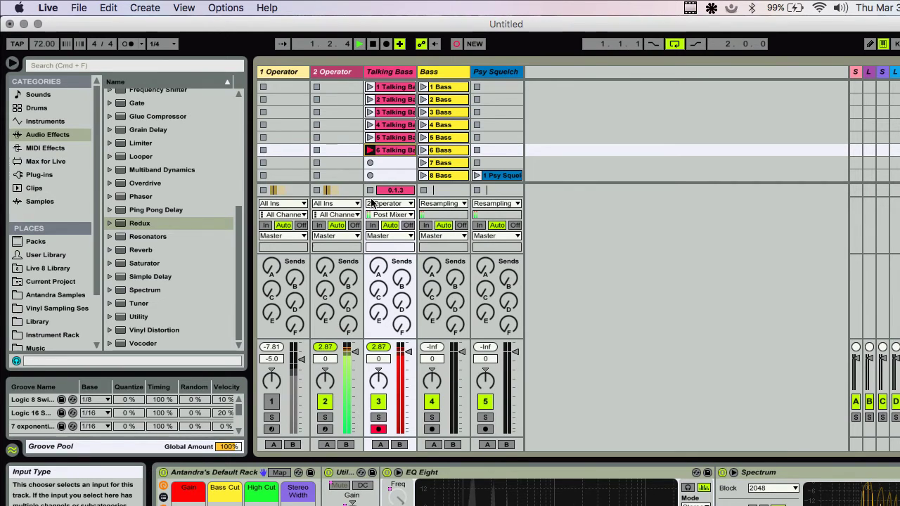
{"action": "left_click", "coordinate": [370, 163]}
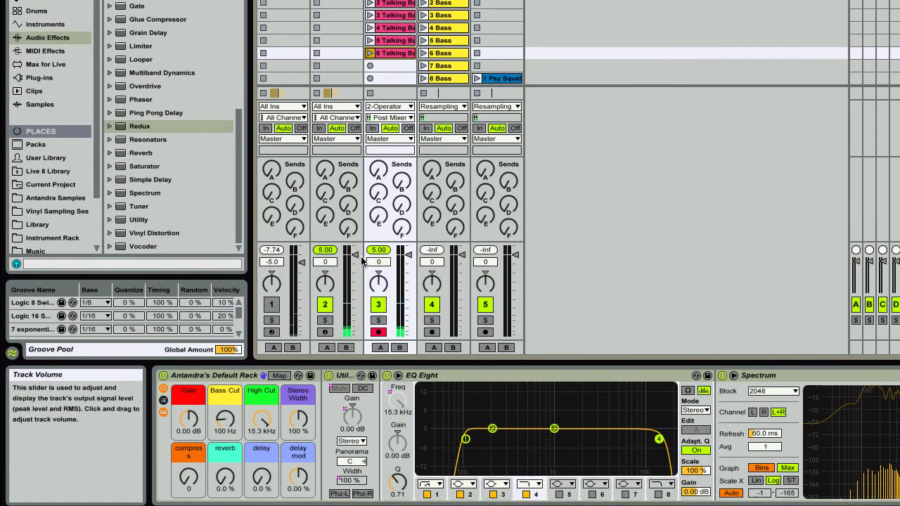
{"action": "double_click", "coordinate": [384, 55]}
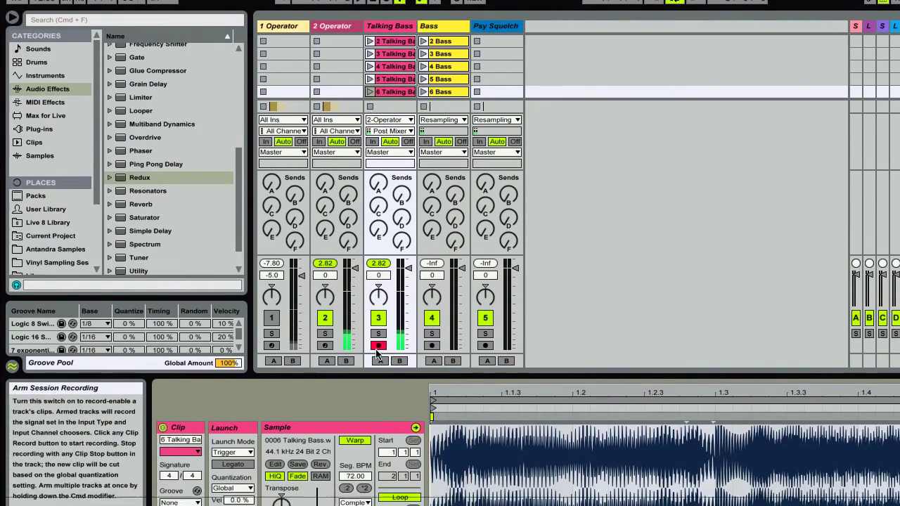
- Play back the recorded Talking Bass clip with track 2 deactivated, and lower track 2's volume to -3.3 dB
{"action": "left_click", "coordinate": [325, 364]}
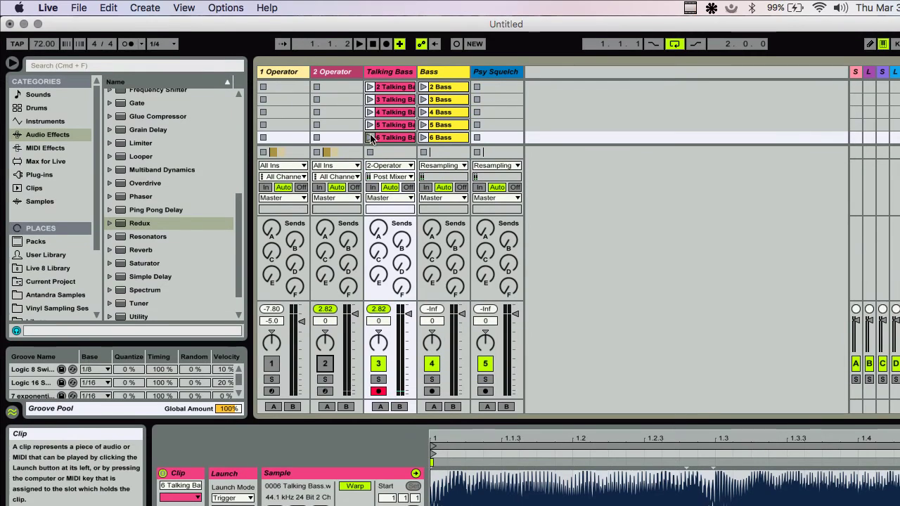
{"action": "left_click", "coordinate": [370, 138]}
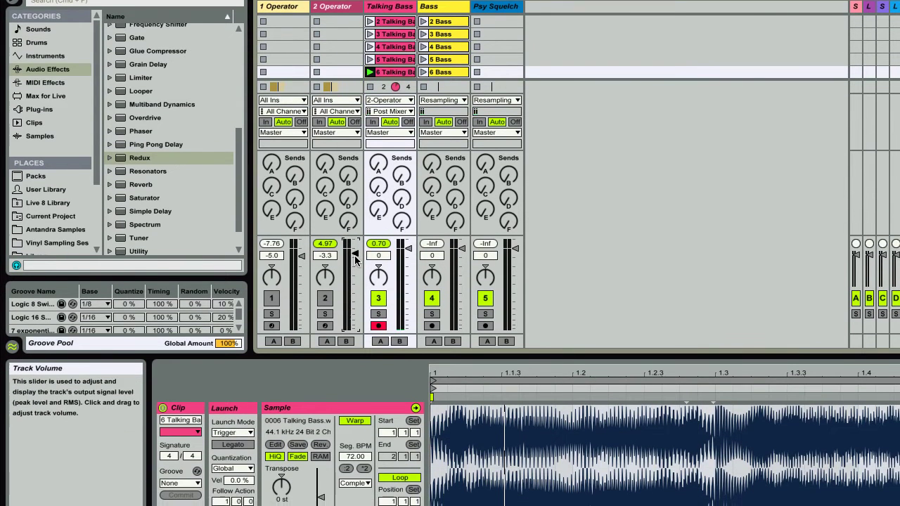
- Reactivate track 2 and record its output into the seventh Talking Bass slot, deleting the first take and recording a new one
{"action": "scroll", "coordinate": [372, 130], "scroll_direction": "down", "scroll_amount": 3}
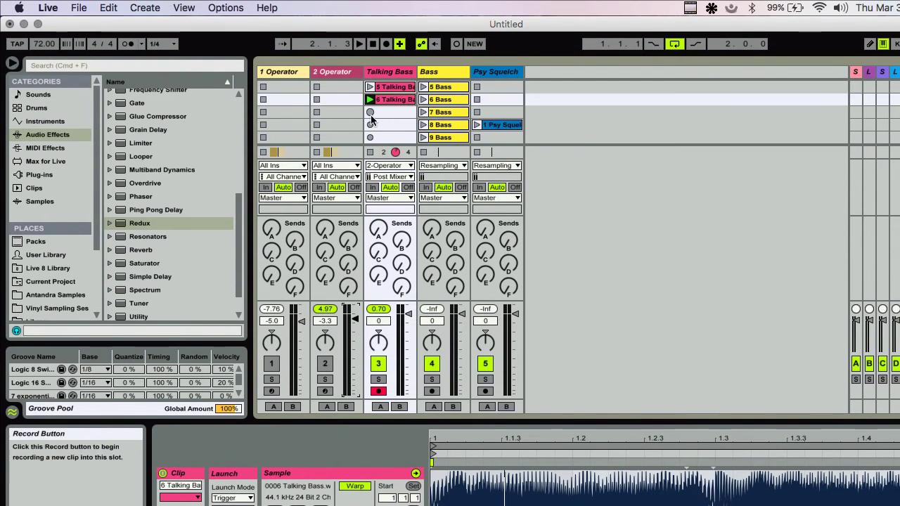
{"action": "left_click", "coordinate": [331, 75]}
{"action": "left_click", "coordinate": [370, 111]}
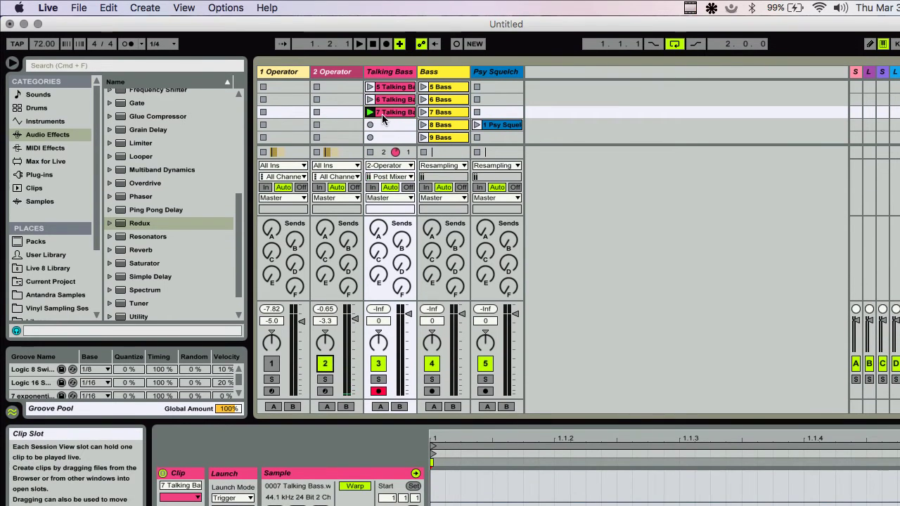
{"action": "key", "text": "Delete"}
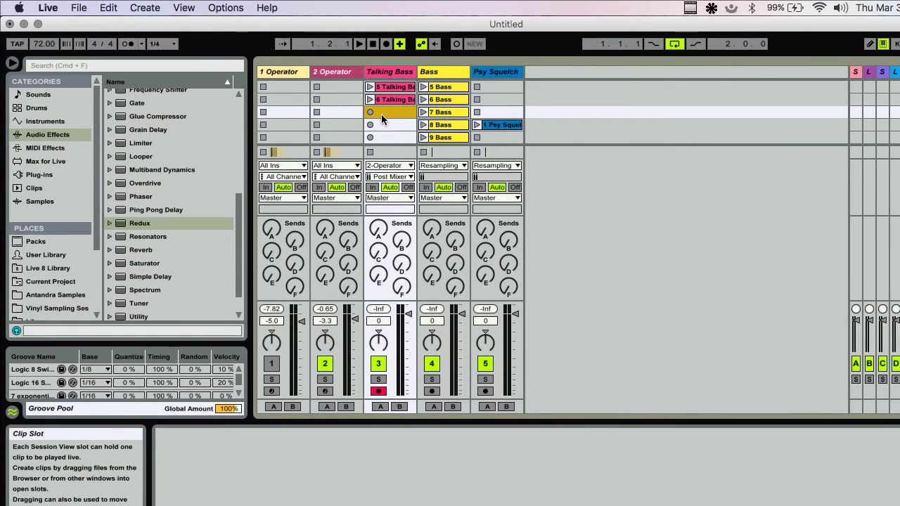
{"action": "left_click", "coordinate": [370, 113]}
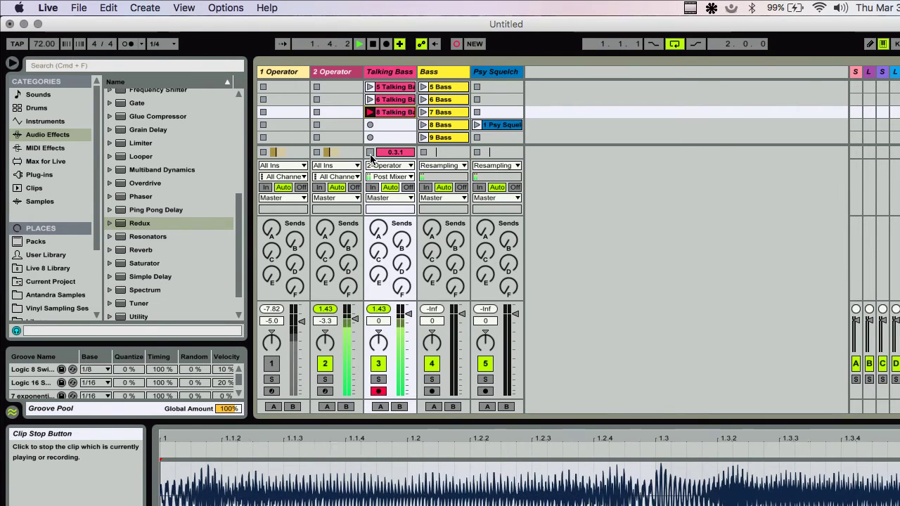
{"action": "left_click", "coordinate": [370, 152]}
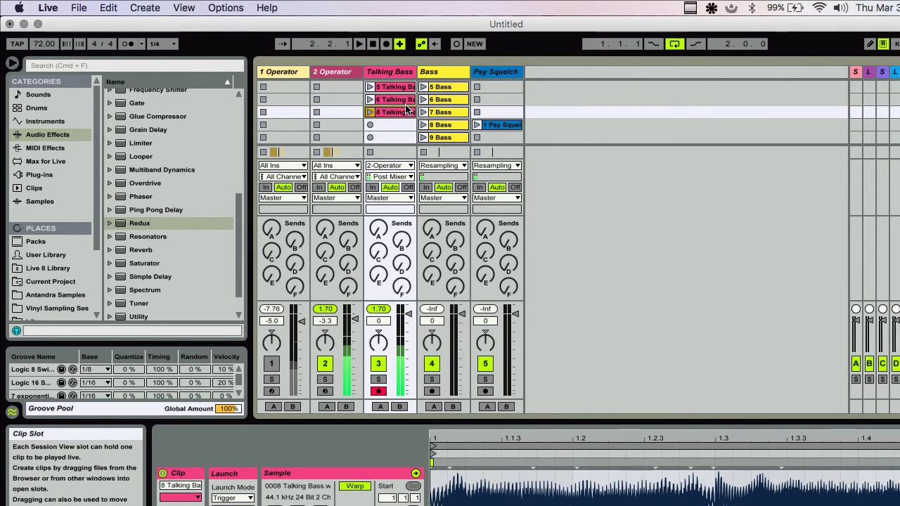
- Set the waveform of oscillator A in track 2's Operator to Saw 64
{"action": "left_click", "coordinate": [334, 73]}
{"action": "double_click", "coordinate": [334, 74]}
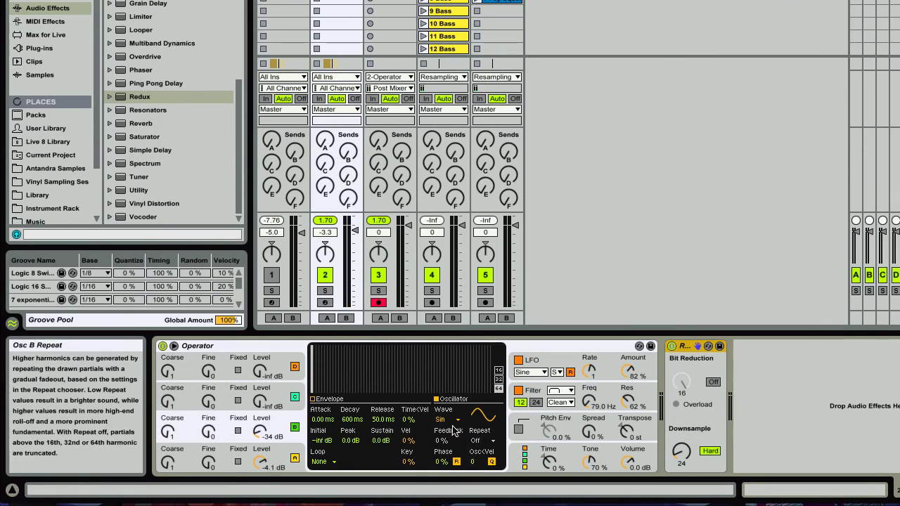
{"action": "left_click", "coordinate": [440, 420]}
{"action": "left_click", "coordinate": [448, 366]}
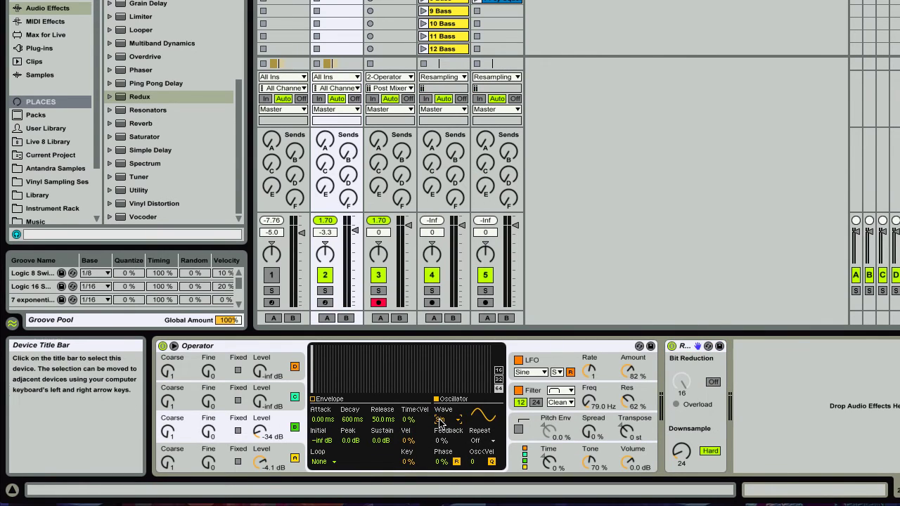
{"action": "left_click", "coordinate": [272, 452]}
{"action": "left_click", "coordinate": [442, 420]}
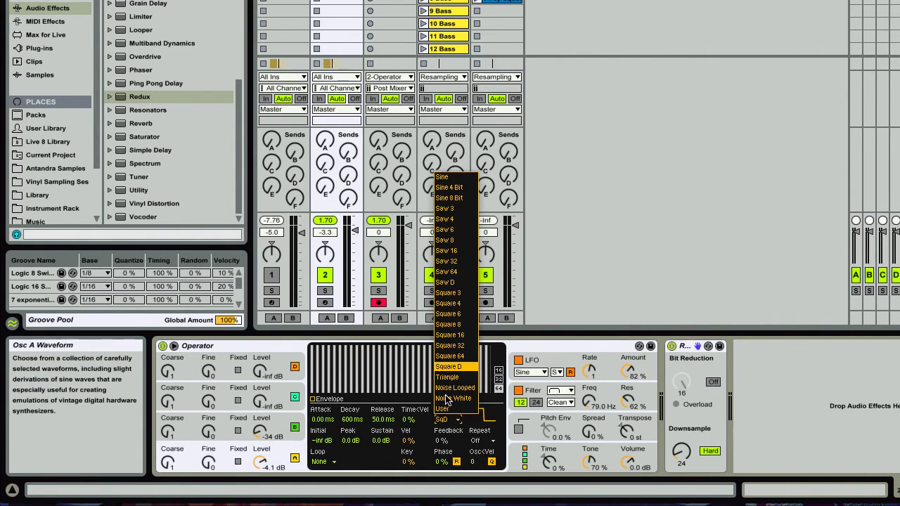
{"action": "left_click", "coordinate": [450, 271]}
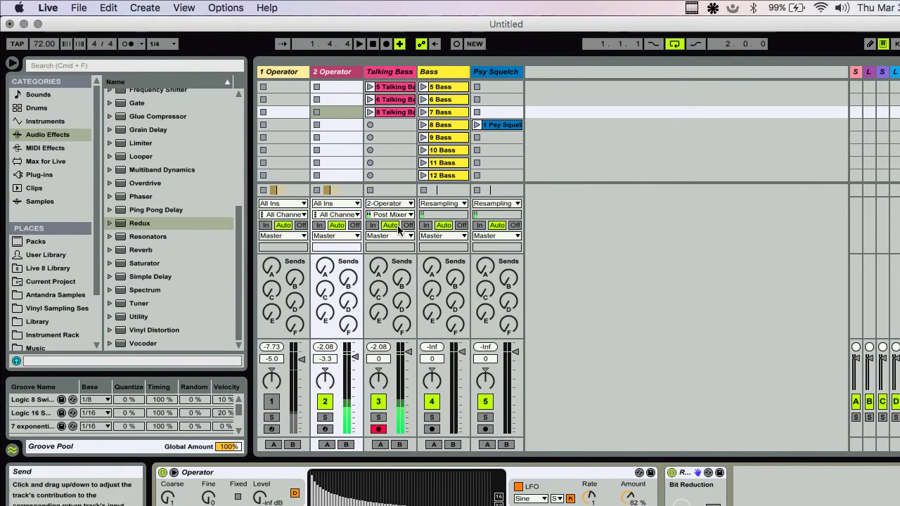
- Record the saw-wave version of the bass into the eighth slot of the Talking Bass track
{"action": "left_click", "coordinate": [370, 125]}
{"action": "left_click", "coordinate": [370, 125]}
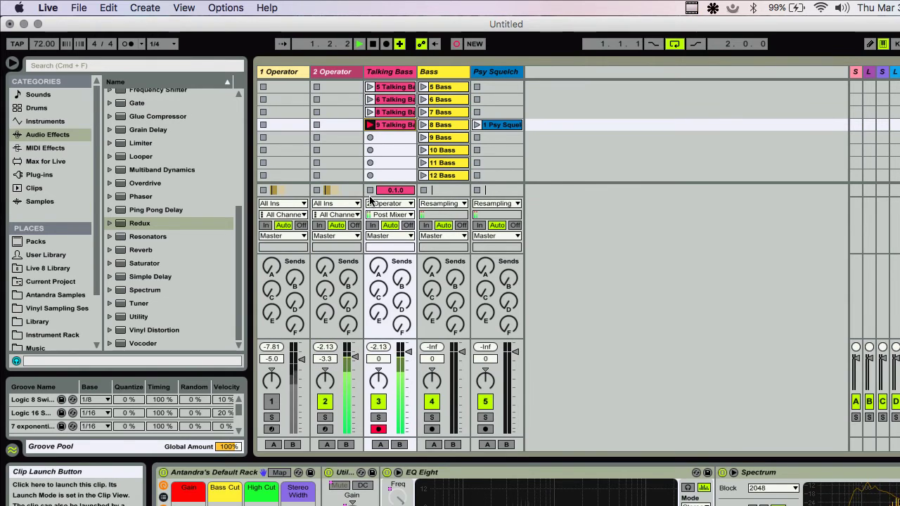
{"action": "left_click", "coordinate": [370, 192]}
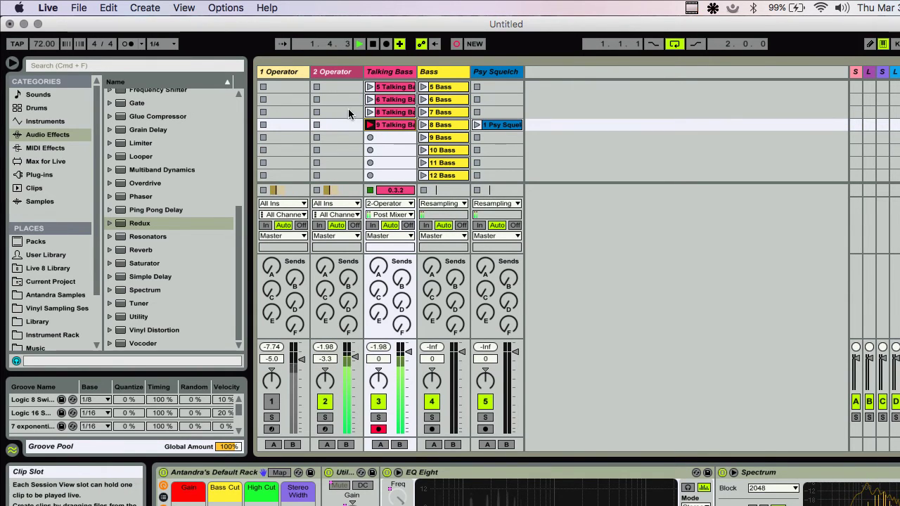
- In track 2's Operator, raise oscillator B's level to -24 dB and try oscillator A's coarse frequency at 0.5 before returning it to 1
{"action": "left_click", "coordinate": [329, 71]}
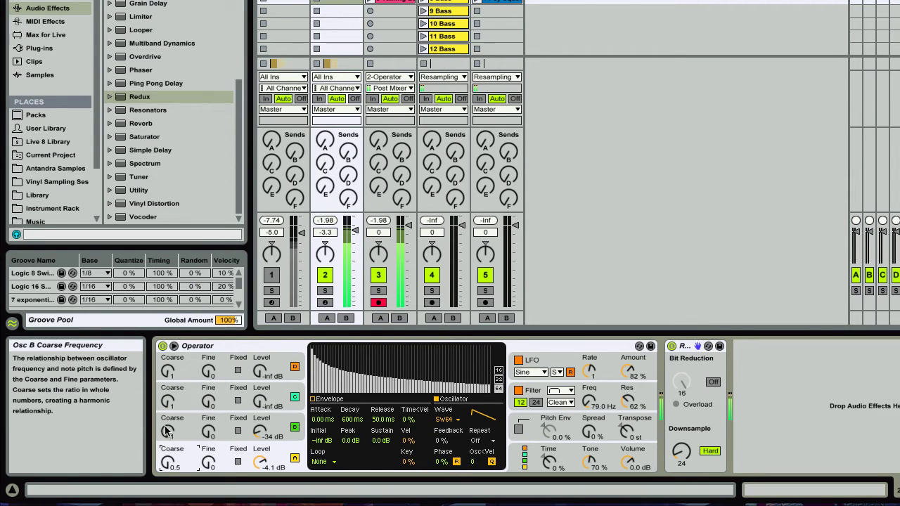
{"action": "left_click_drag", "start_coordinate": [167, 432], "coordinate": [167, 424]}
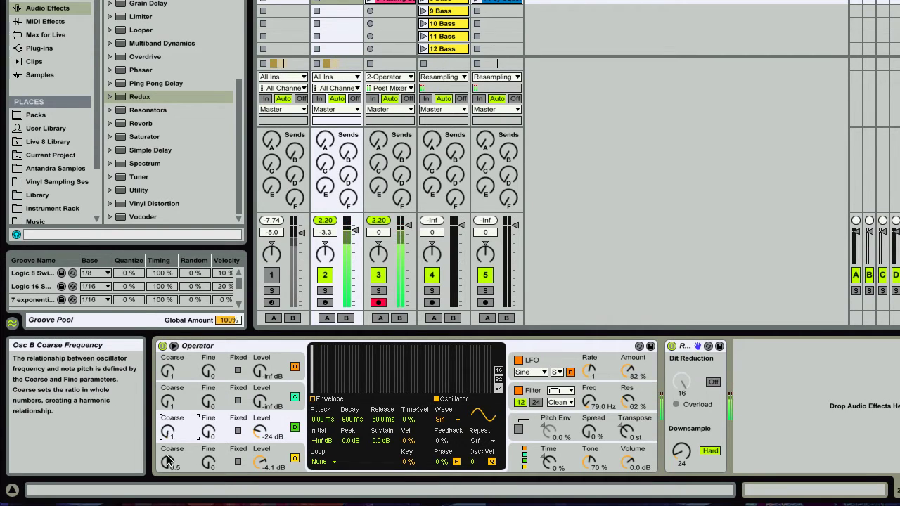
{"action": "left_click_drag", "start_coordinate": [168, 463], "coordinate": [169, 459]}
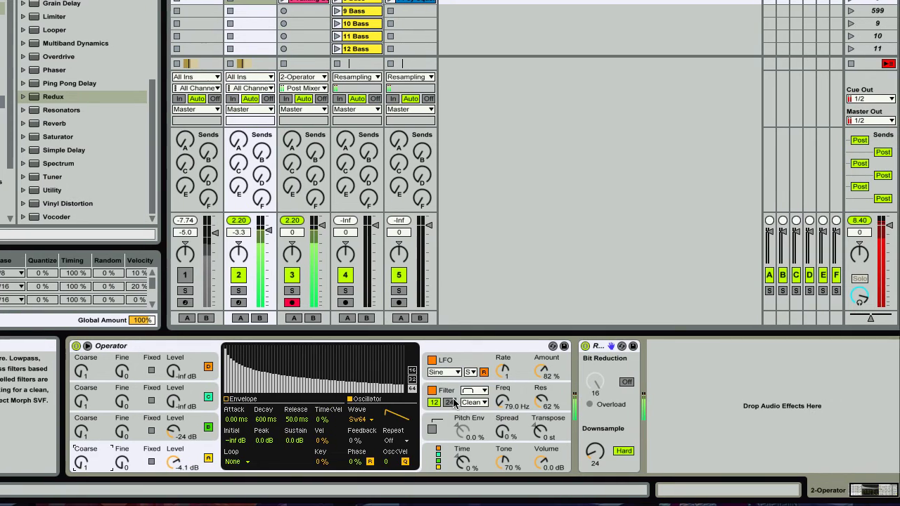
- Set Operator's filter frequency to 146 Hz with the 12 dB slope, and its LFO to a triangle wave at rate 1/8
{"action": "left_click", "coordinate": [538, 403]}
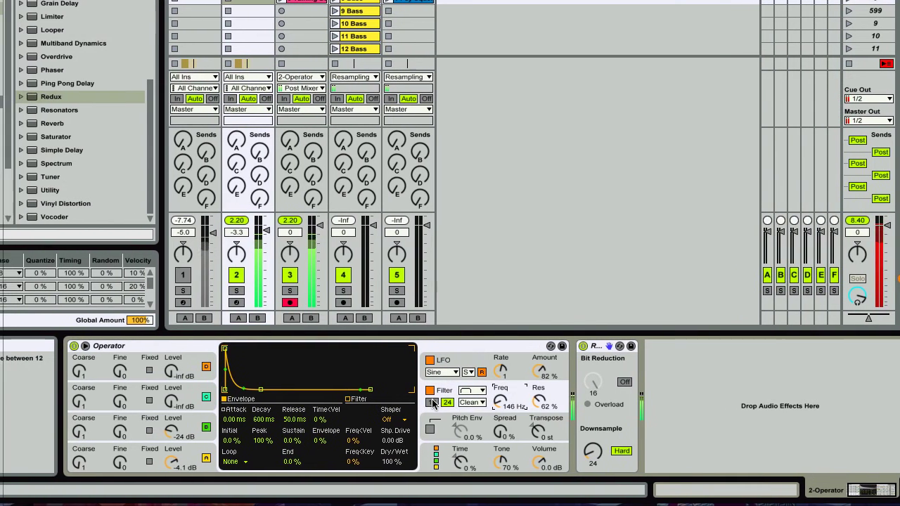
{"action": "left_click", "coordinate": [408, 403]}
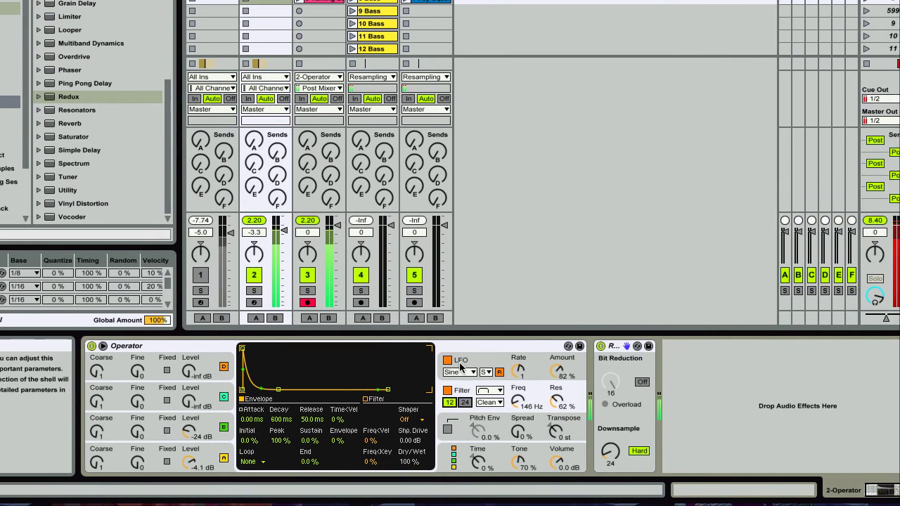
{"action": "left_click", "coordinate": [536, 374]}
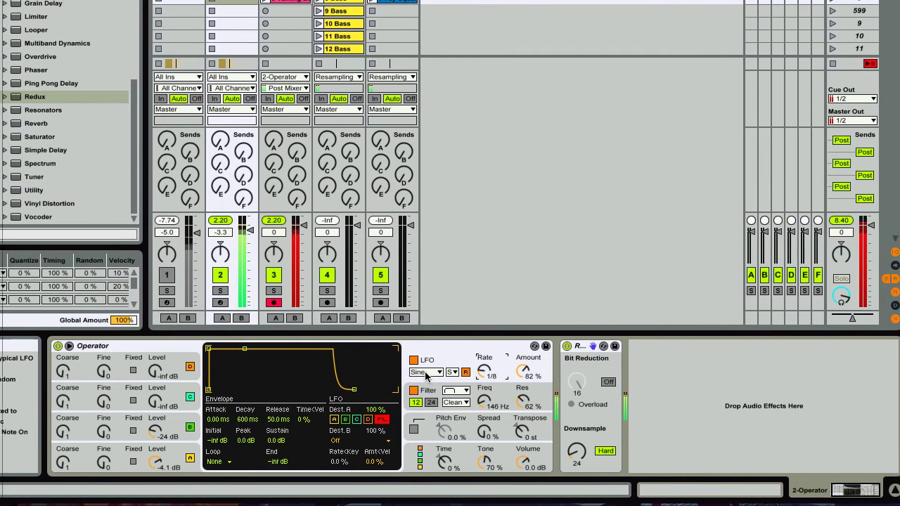
{"action": "left_click", "coordinate": [417, 372]}
{"action": "left_click", "coordinate": [426, 404]}
- Lower track 2's volume to -7 dB and set Redux's downsample to 20 after trying 36
{"action": "left_click_drag", "start_coordinate": [354, 231], "coordinate": [354, 237]}
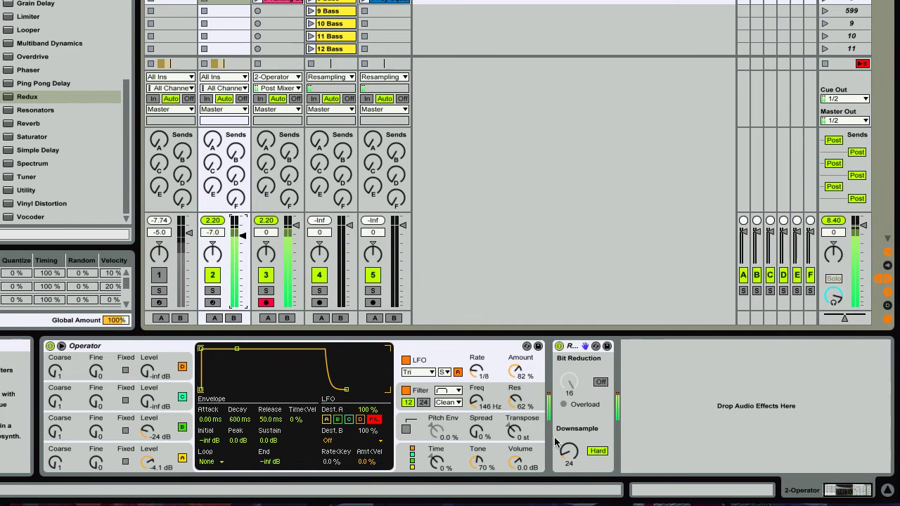
{"action": "left_click_drag", "start_coordinate": [569, 452], "coordinate": [569, 456]}
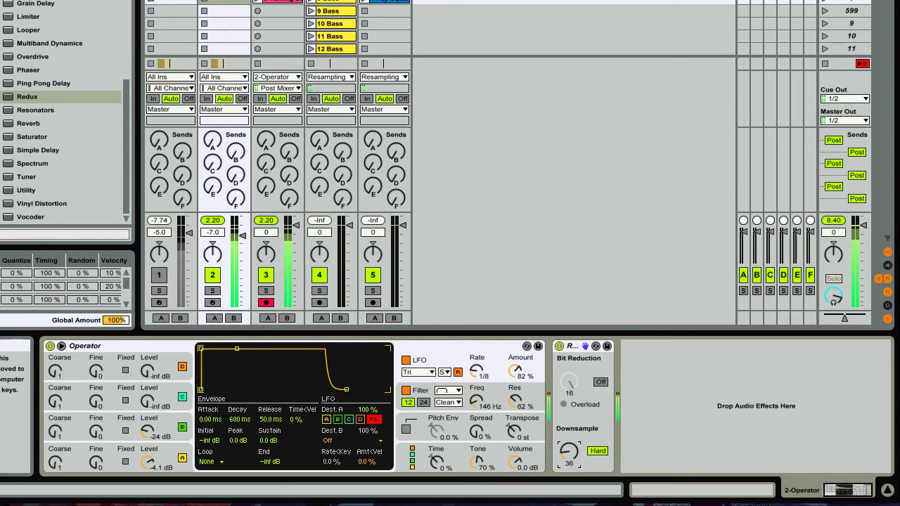
{"action": "left_click_drag", "start_coordinate": [569, 452], "coordinate": [563, 456]}
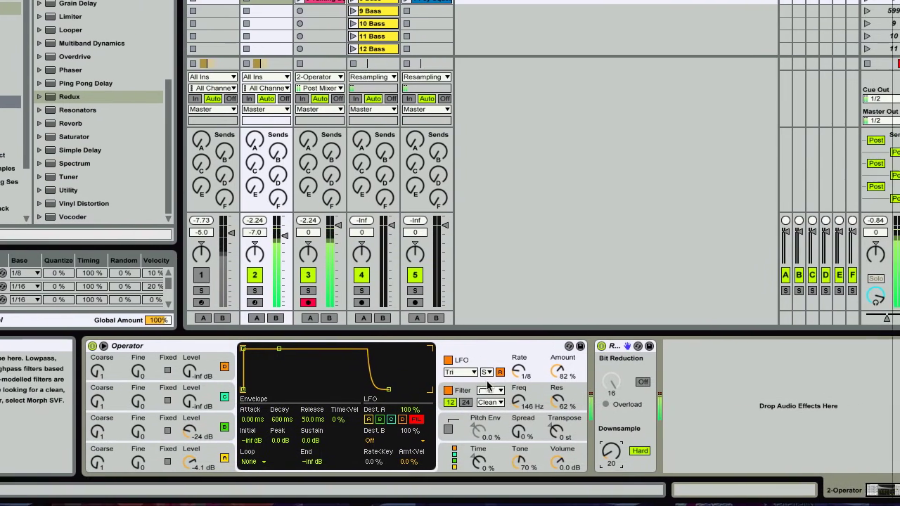
- Try the SwDown waveform on Operator's LFO, and set it to SwUp instead
{"action": "left_click", "coordinate": [462, 372]}
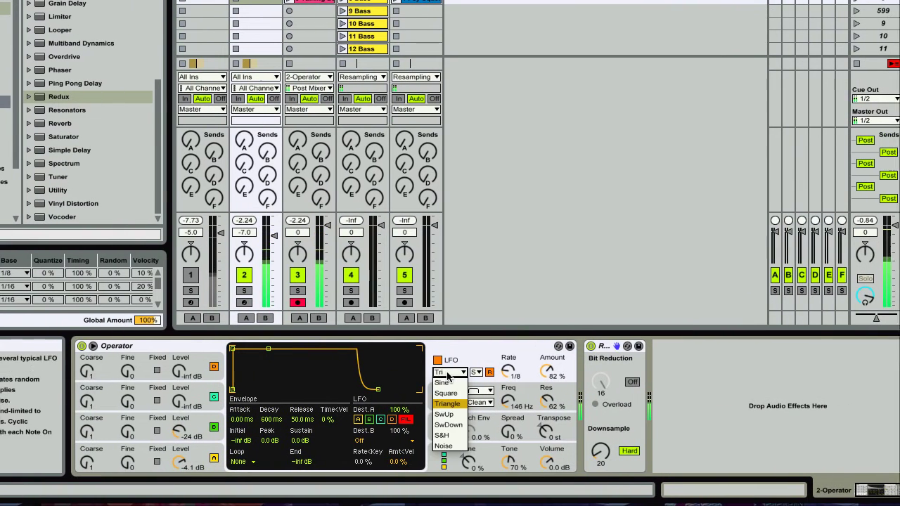
{"action": "left_click", "coordinate": [453, 424]}
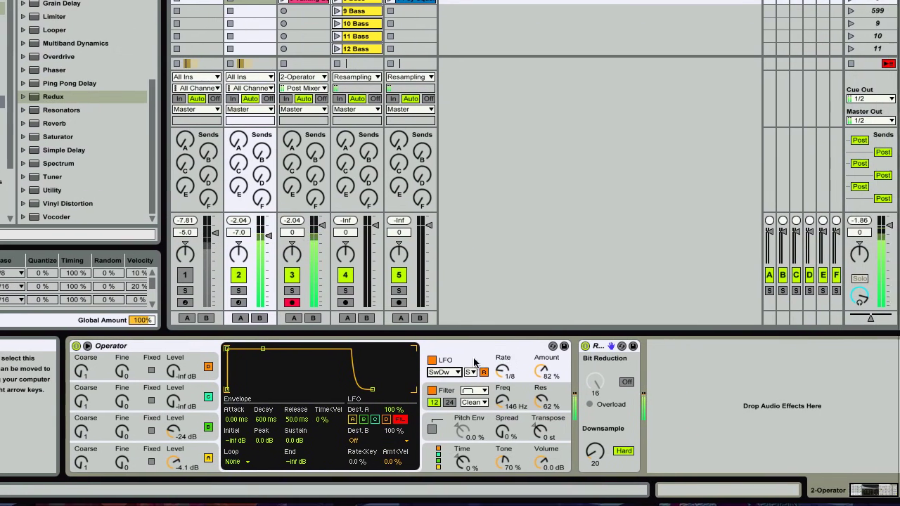
{"action": "left_click", "coordinate": [433, 371]}
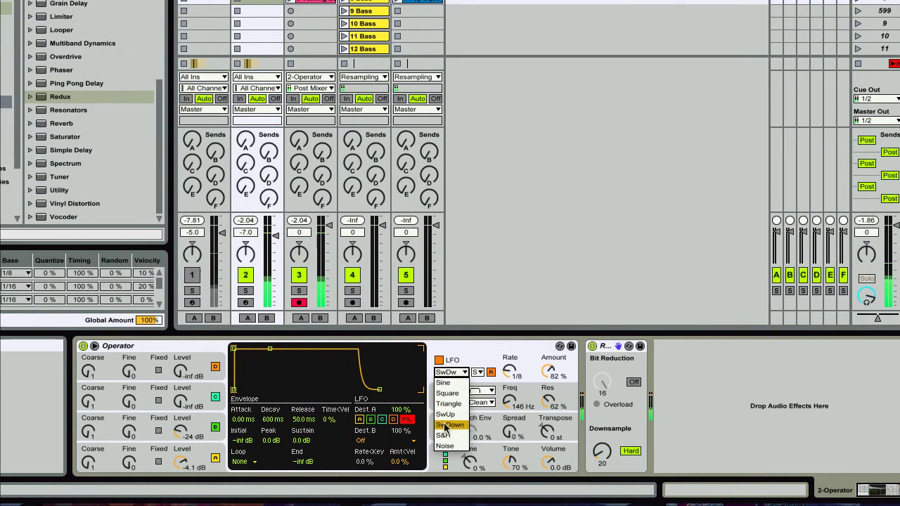
{"action": "left_click", "coordinate": [441, 414]}
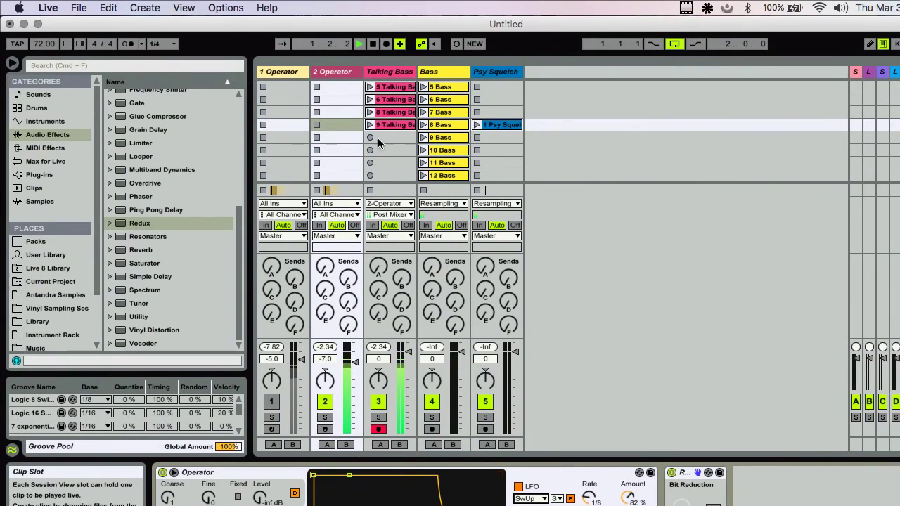
- Record the SwUp LFO version into the ninth Talking Bass slot and bring track 2's devices back into view
{"action": "left_click", "coordinate": [371, 138]}
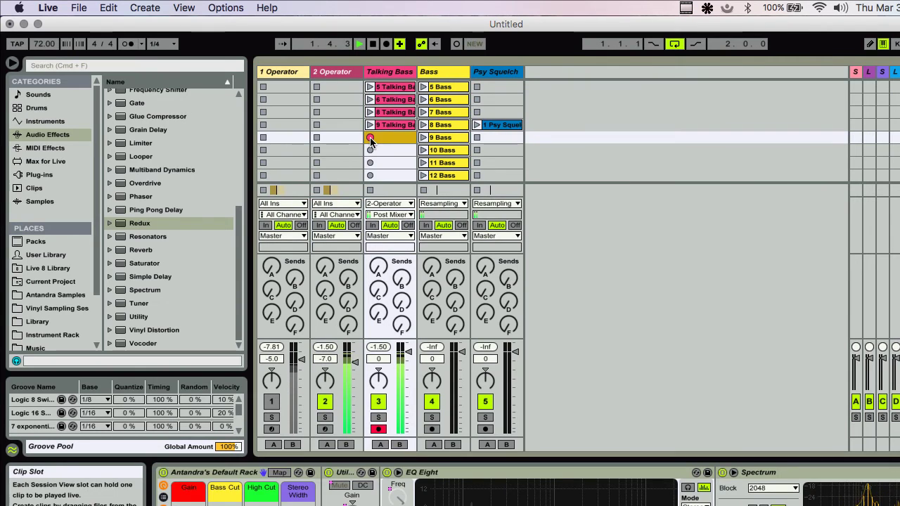
{"action": "left_click", "coordinate": [371, 191]}
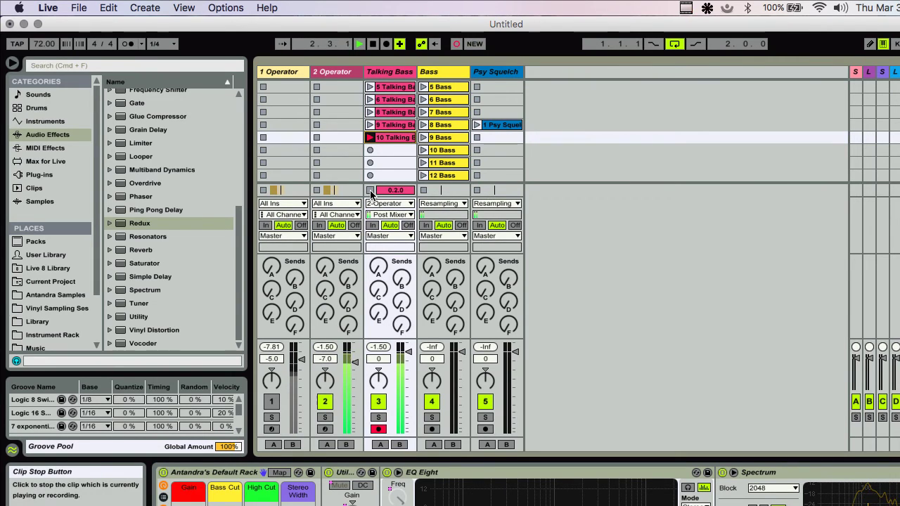
{"action": "left_click", "coordinate": [320, 72]}
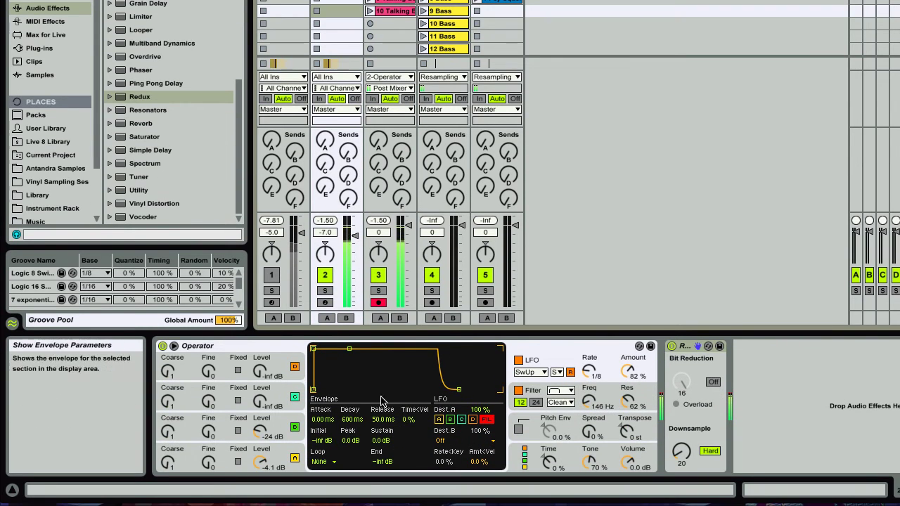
- Raise oscillator B's level to -2.5 dB and record the result into the next empty Talking Bass slot, returning to track 2's devices
{"action": "left_click", "coordinate": [261, 432]}
{"action": "left_click_drag", "start_coordinate": [261, 432], "coordinate": [261, 383]}
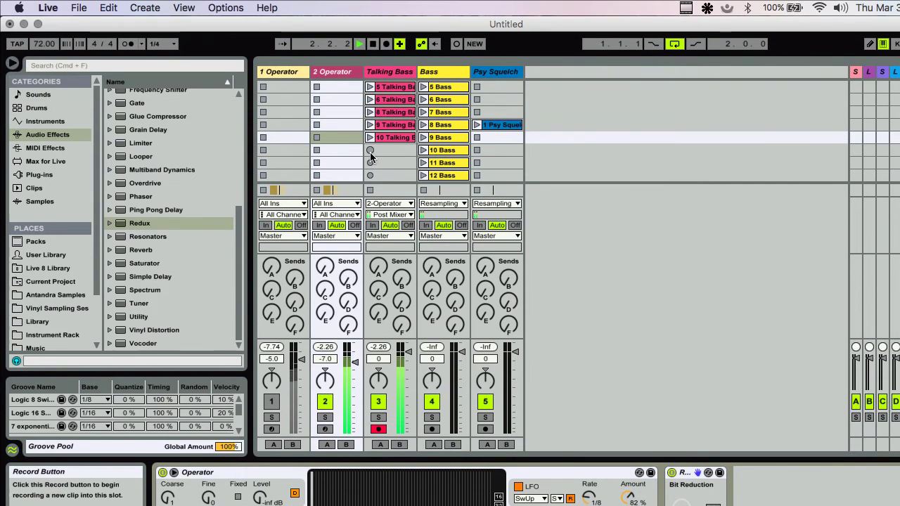
{"action": "left_click", "coordinate": [370, 150]}
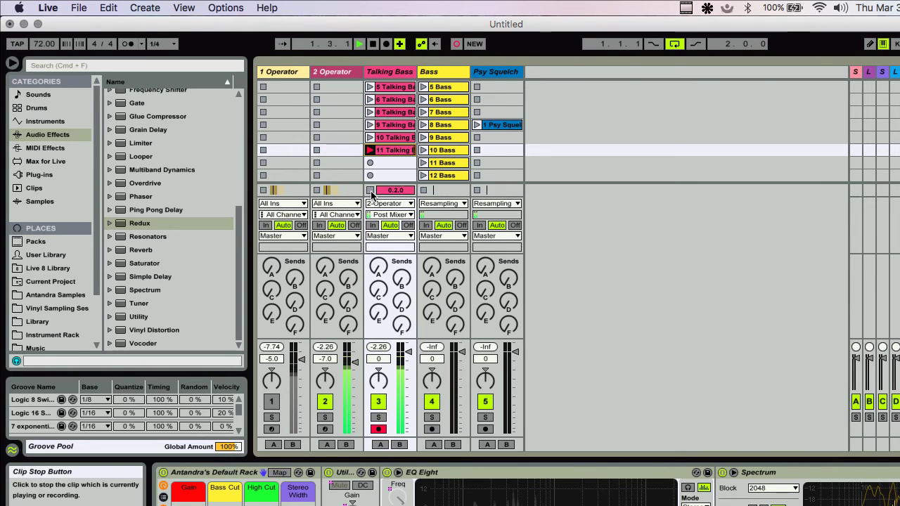
{"action": "left_click", "coordinate": [351, 74]}
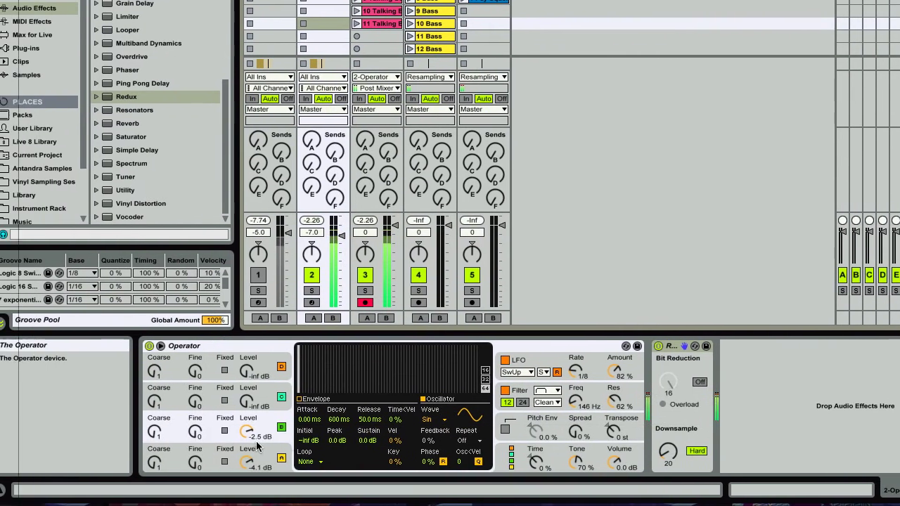
- Try oscillator B with a coarse ratio of 0.5 and 4, and its level at 0.0 dB and -13 dB
{"action": "left_click_drag", "start_coordinate": [155, 431], "coordinate": [155, 440]}
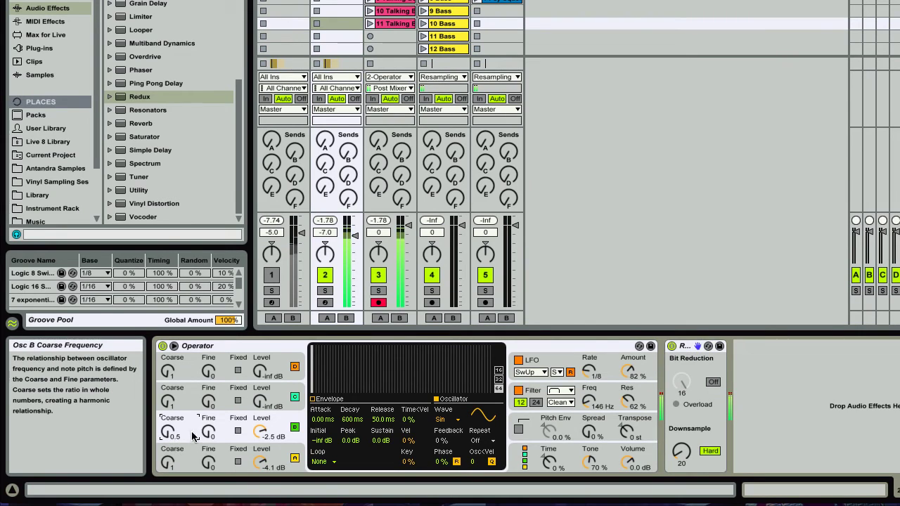
{"action": "left_click_drag", "start_coordinate": [260, 433], "coordinate": [260, 426]}
{"action": "left_click_drag", "start_coordinate": [175, 433], "coordinate": [175, 407]}
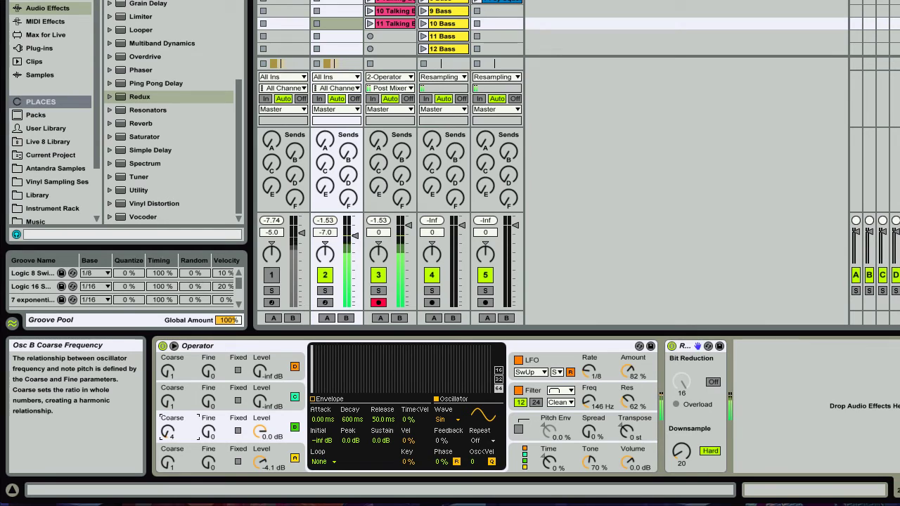
{"action": "left_click_drag", "start_coordinate": [175, 408], "coordinate": [175, 422]}
{"action": "mouse_move", "coordinate": [256, 436]}
{"action": "left_mouse_down"}
{"action": "mouse_move", "coordinate": [257, 450]}
{"action": "mouse_move", "coordinate": [258, 437]}
{"action": "left_mouse_up"}
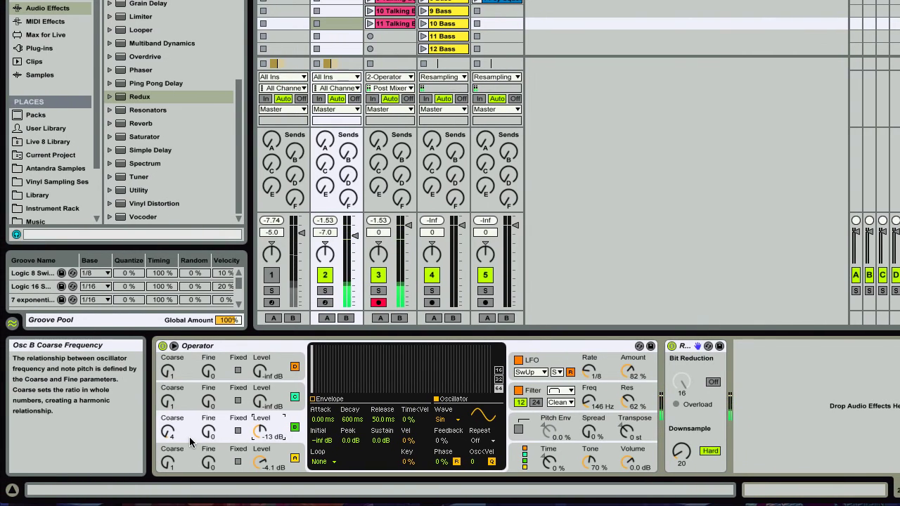
{"action": "left_click_drag", "start_coordinate": [168, 430], "coordinate": [170, 420]}
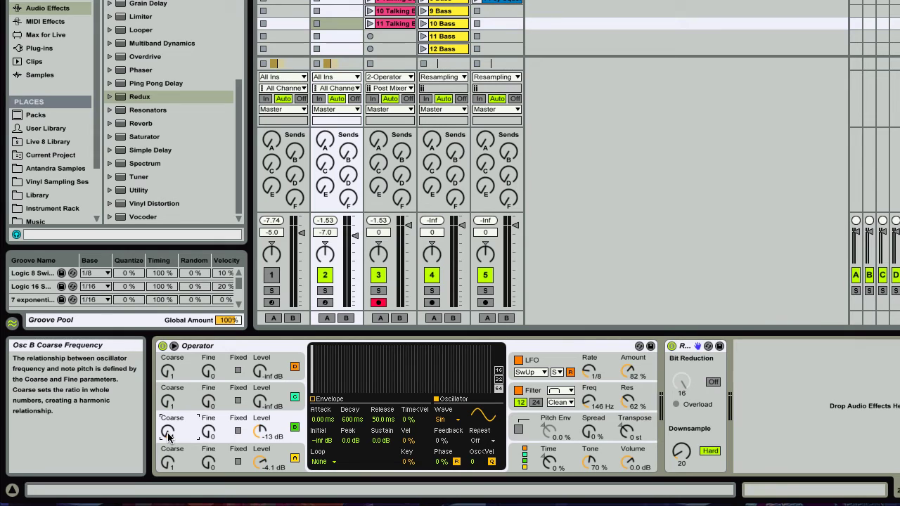
- Try the Square 3 waveform on oscillator B, and set it to Square D instead
{"action": "left_click", "coordinate": [443, 420]}
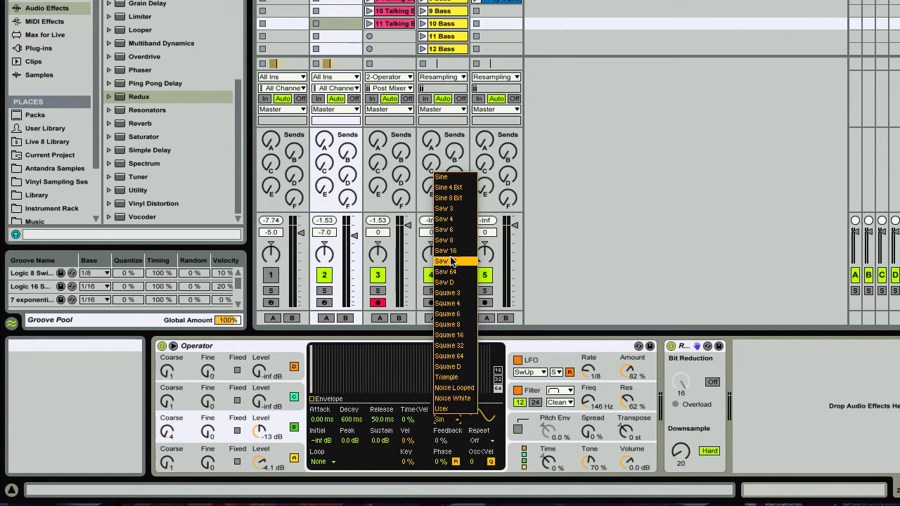
{"action": "left_click", "coordinate": [449, 294]}
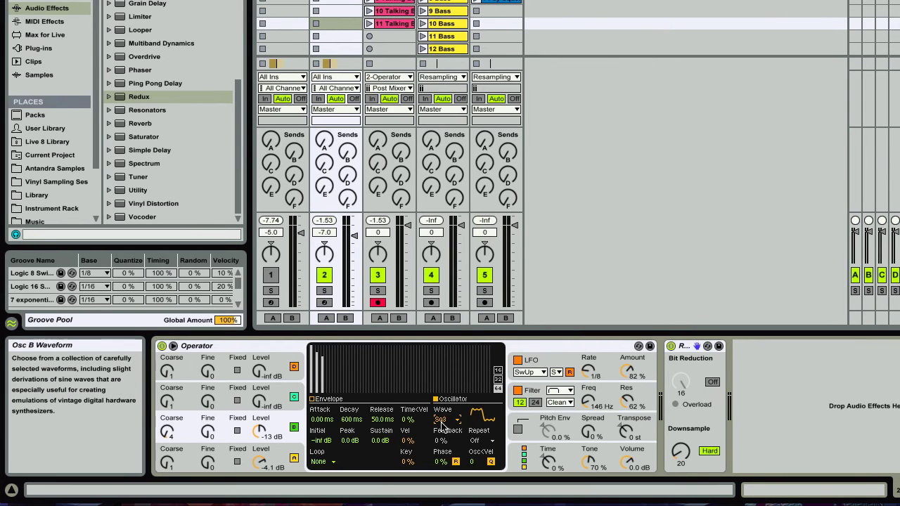
{"action": "left_click", "coordinate": [446, 420]}
{"action": "left_click", "coordinate": [449, 366]}
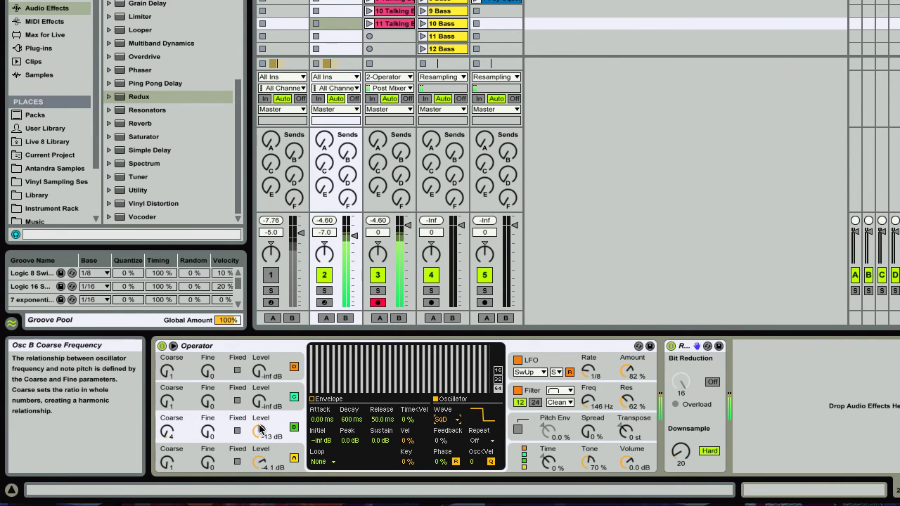
- Try oscillator B's coarse ratio at 9 with levels of 0.0 and -23 dB, and settle on coarse 16 with the level at -inf dB
{"action": "mouse_move", "coordinate": [260, 430]}
{"action": "left_mouse_down"}
{"action": "mouse_move", "coordinate": [259, 409]}
{"action": "mouse_move", "coordinate": [259, 456]}
{"action": "mouse_move", "coordinate": [259, 423]}
{"action": "left_mouse_up"}
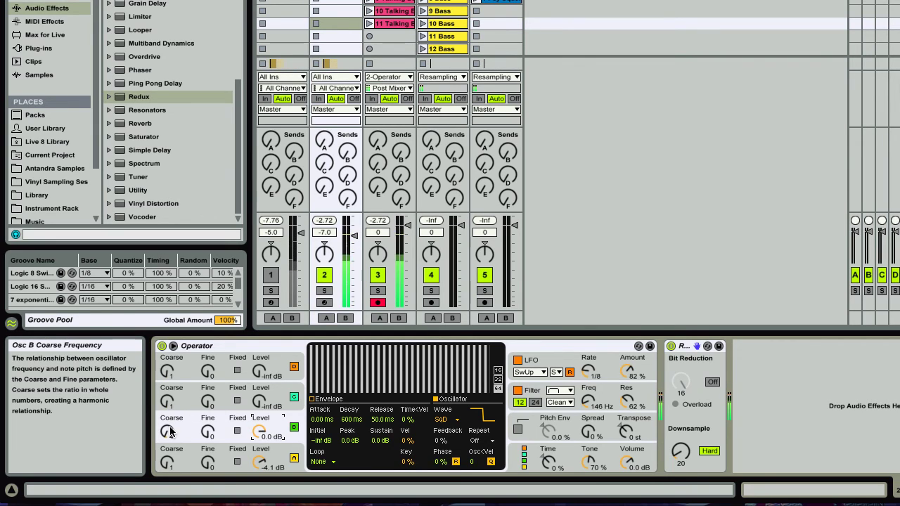
{"action": "left_click_drag", "start_coordinate": [168, 430], "coordinate": [168, 415]}
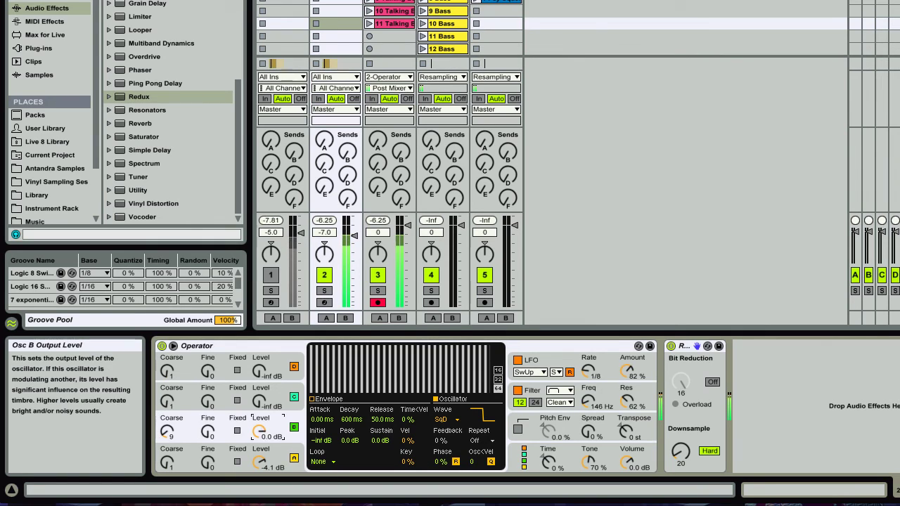
{"action": "left_click_drag", "start_coordinate": [259, 431], "coordinate": [259, 447]}
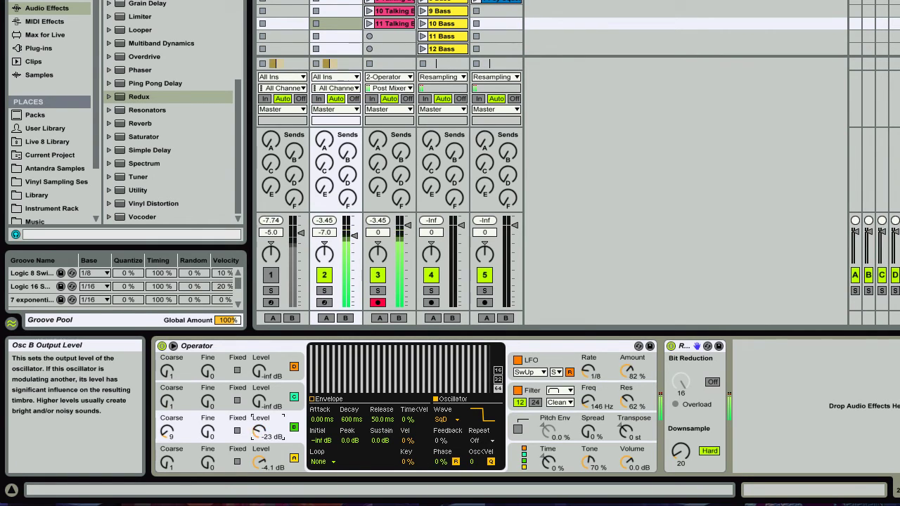
{"action": "left_click_drag", "start_coordinate": [168, 432], "coordinate": [168, 422]}
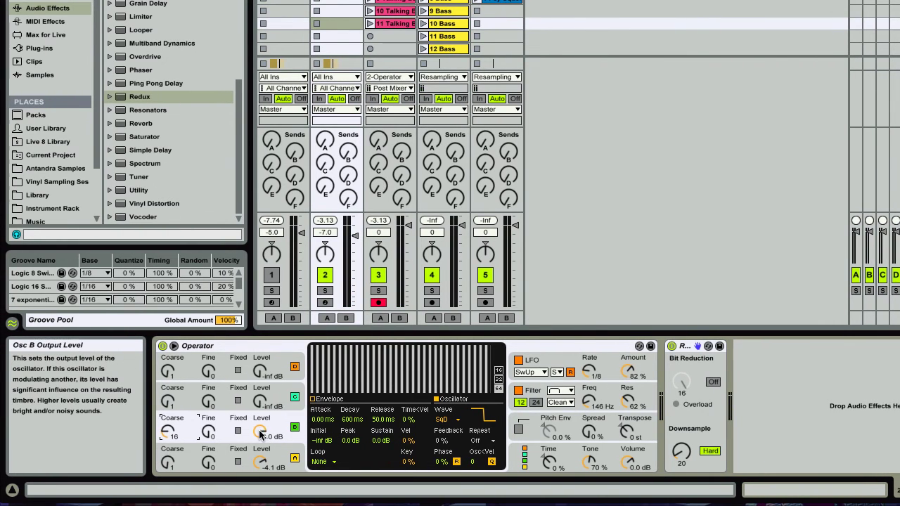
{"action": "left_click_drag", "start_coordinate": [260, 431], "coordinate": [260, 440]}
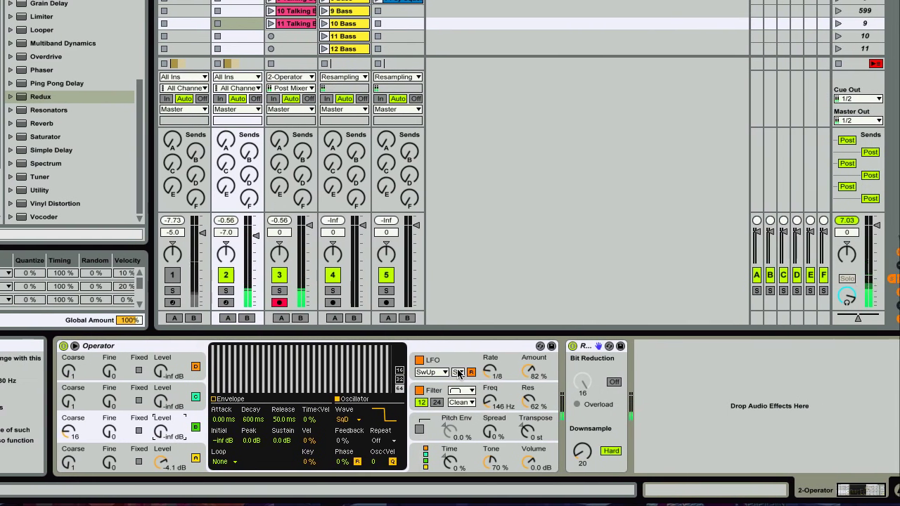
- Switch Operator's LFO range from Sync to Low and restart playback
{"action": "left_click", "coordinate": [557, 373]}
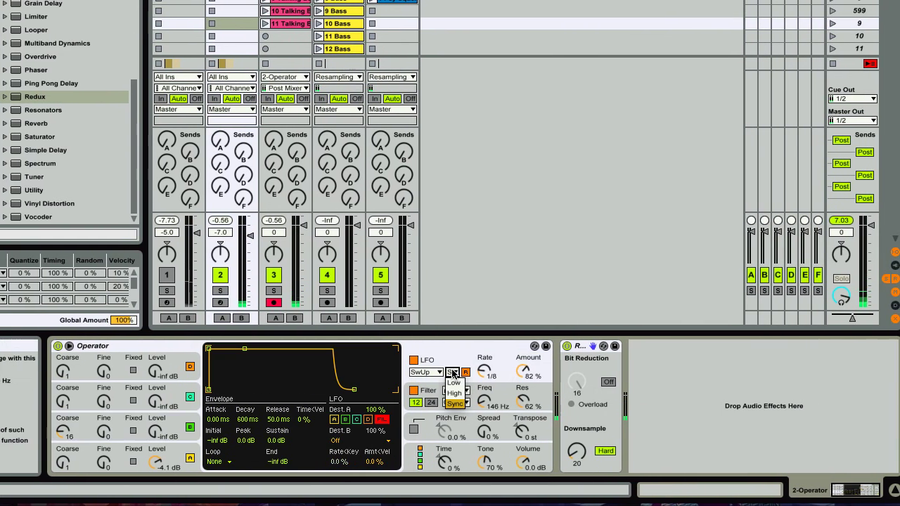
{"action": "left_click", "coordinate": [454, 383]}
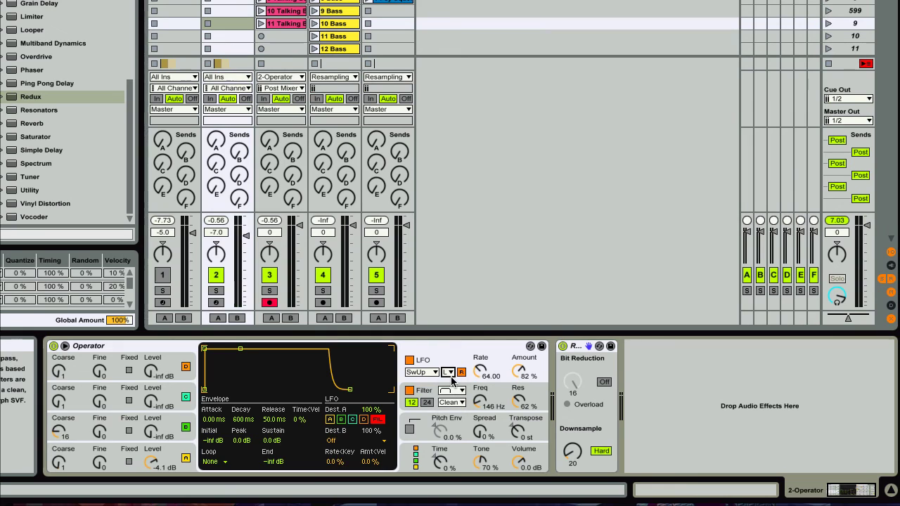
{"action": "key", "text": "space"}
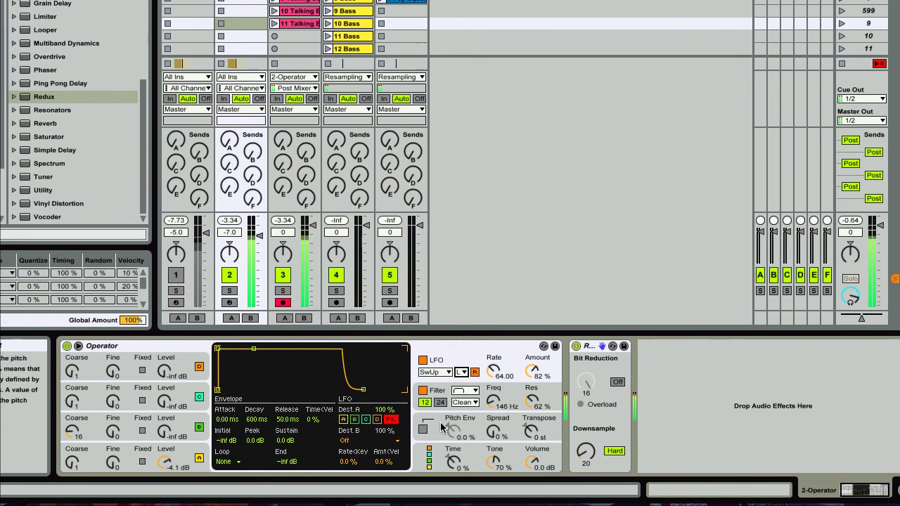
- Enable Operator's pitch envelope for the LFO only, with amount 100 %, peak +48 st, decay 6.32 s and sustain -48 st
{"action": "left_click", "coordinate": [422, 429]}
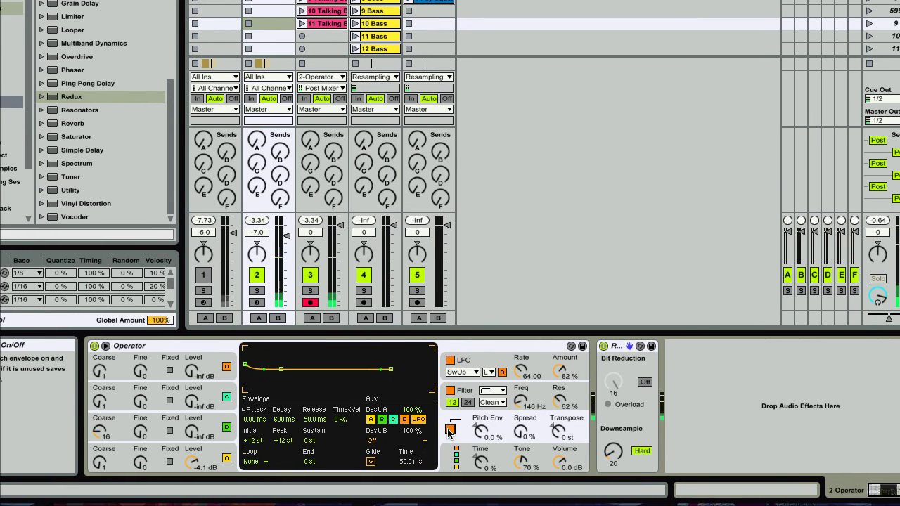
{"action": "left_click", "coordinate": [404, 420]}
{"action": "left_click", "coordinate": [394, 420]}
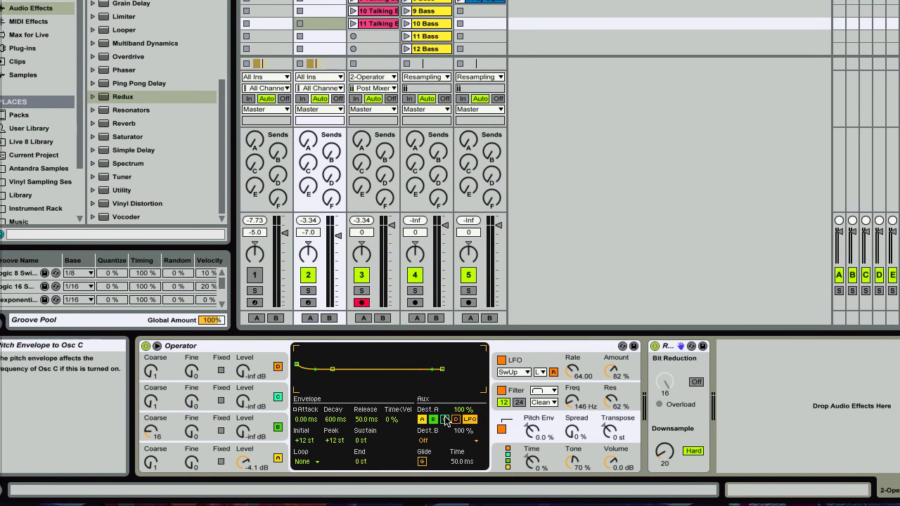
{"action": "left_click", "coordinate": [422, 420]}
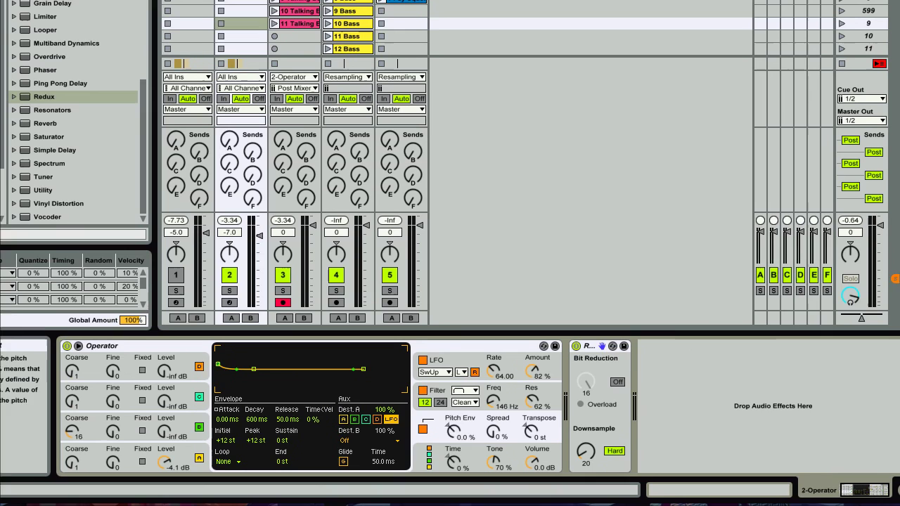
{"action": "left_click_drag", "start_coordinate": [503, 431], "coordinate": [503, 387]}
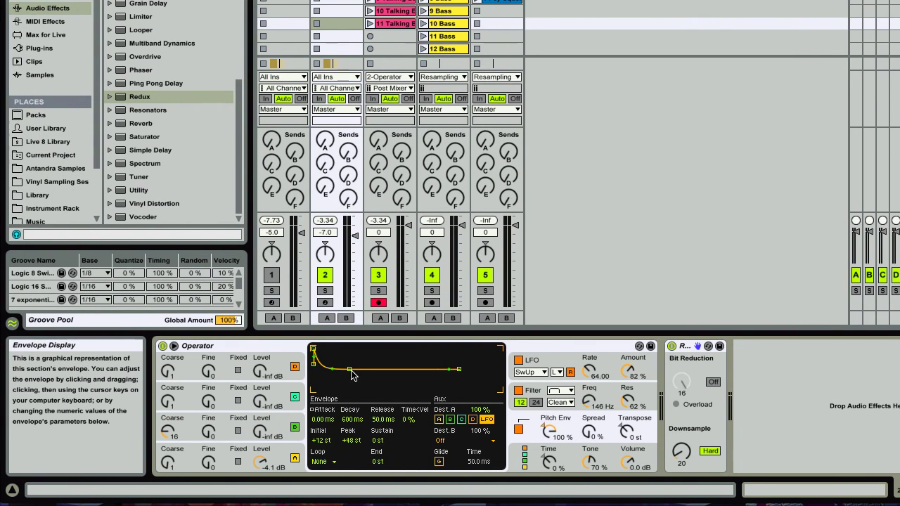
{"action": "left_click_drag", "start_coordinate": [350, 370], "coordinate": [363, 391]}
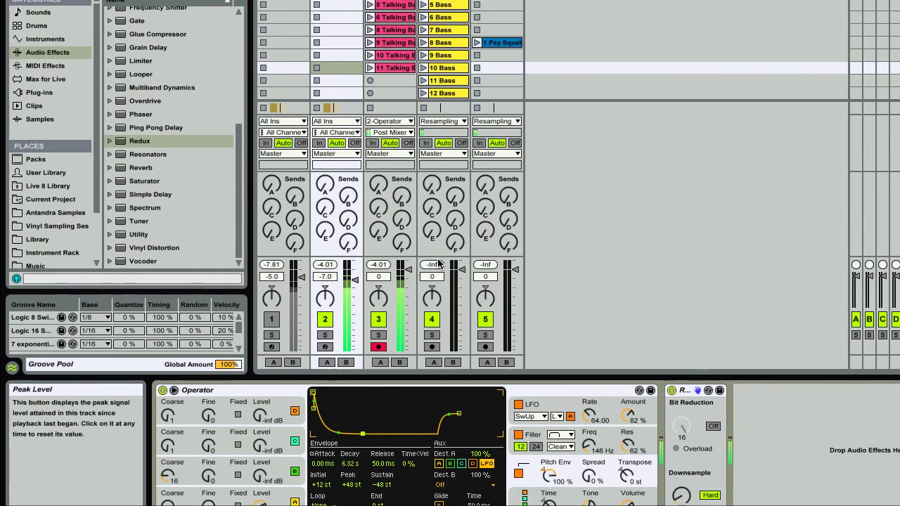
- Record the pitch-envelope LFO version into the next empty Talking Bass slot, stop the clip and select track 2 again
{"action": "left_click", "coordinate": [370, 80]}
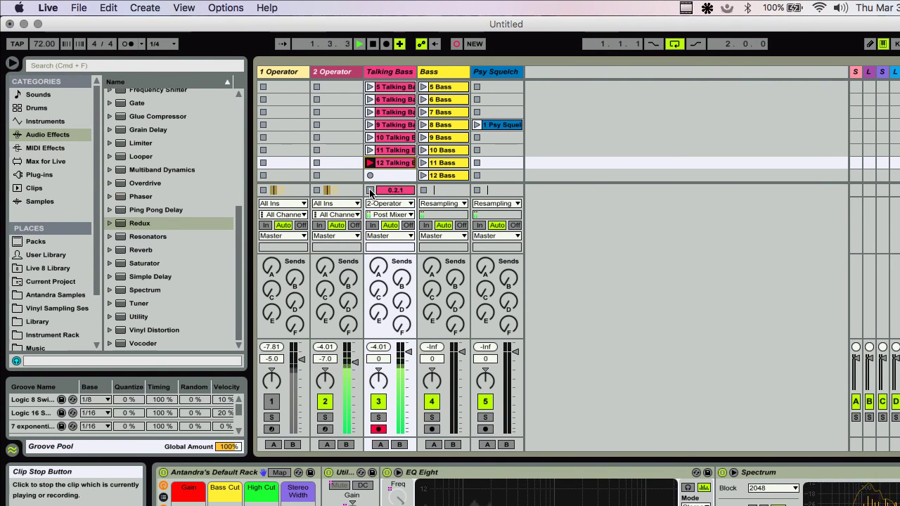
{"action": "left_click", "coordinate": [370, 190]}
{"action": "left_click", "coordinate": [327, 72]}
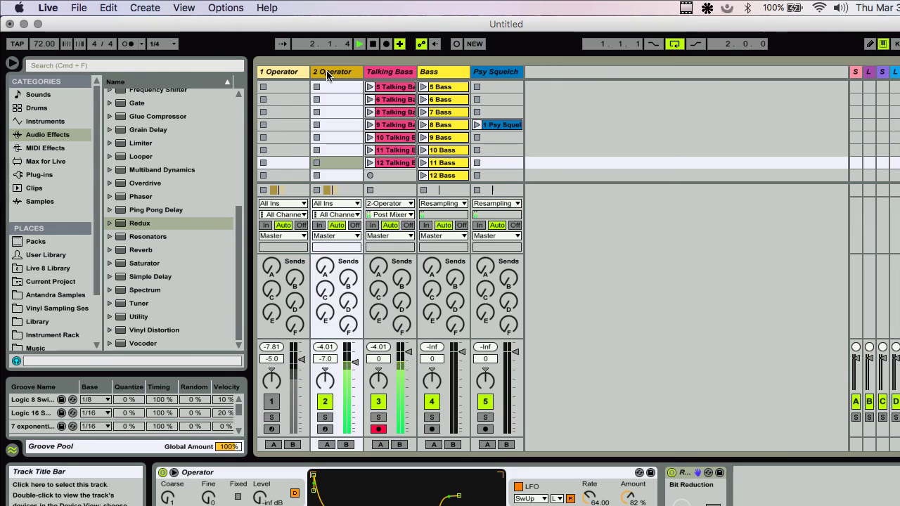